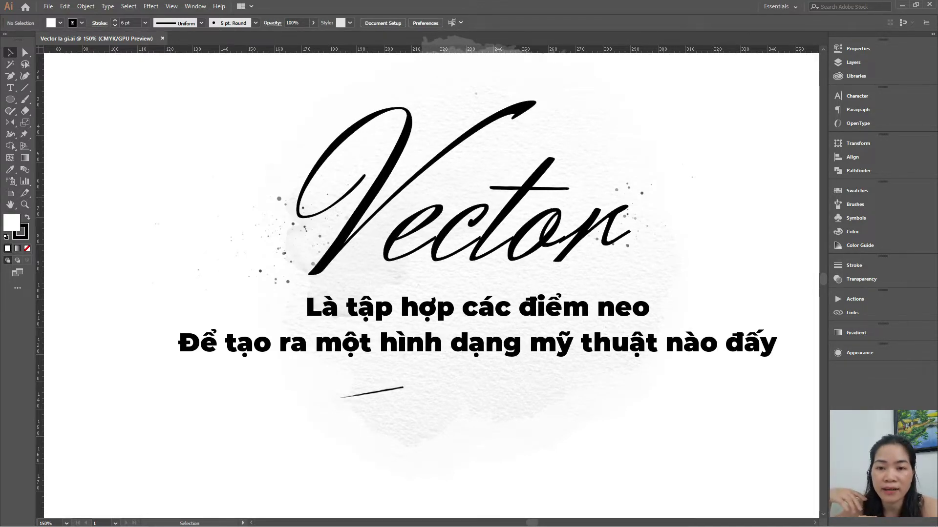
# - Switch to the Ellipse Tool in the toolbar
pyautogui.click(11, 100)
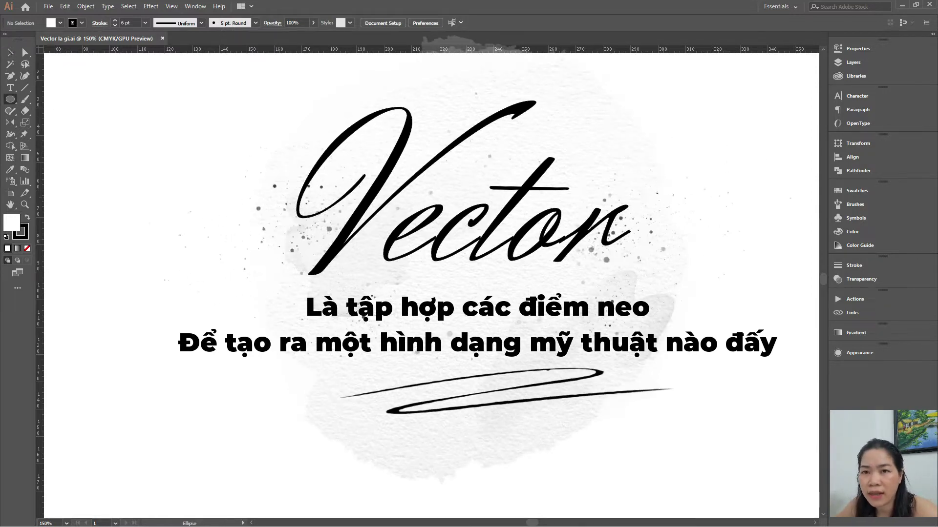
# - Draw a large circle mid-page with no fill and nudge it slightly up-left
pyautogui.moveTo(305, 164); pyautogui.dragTo(598, 389)
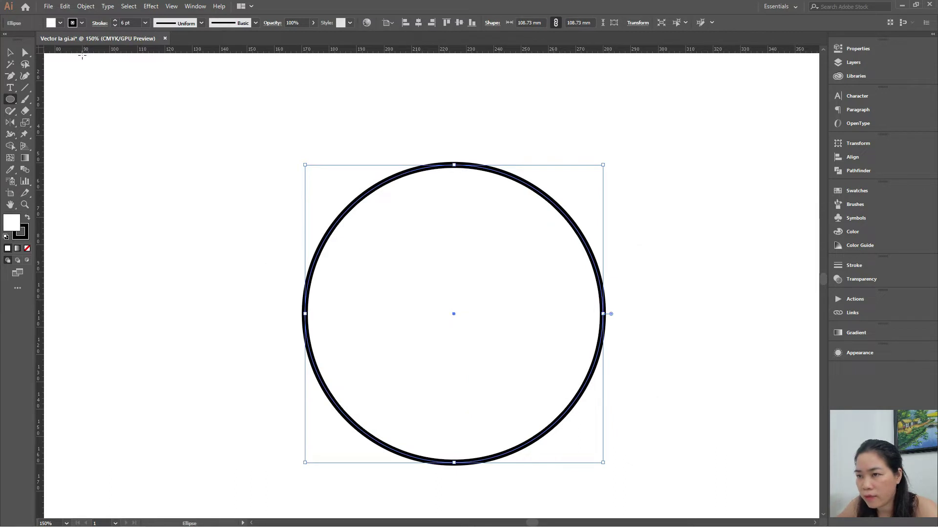
pyautogui.click(60, 23)
pyautogui.click(7, 41)
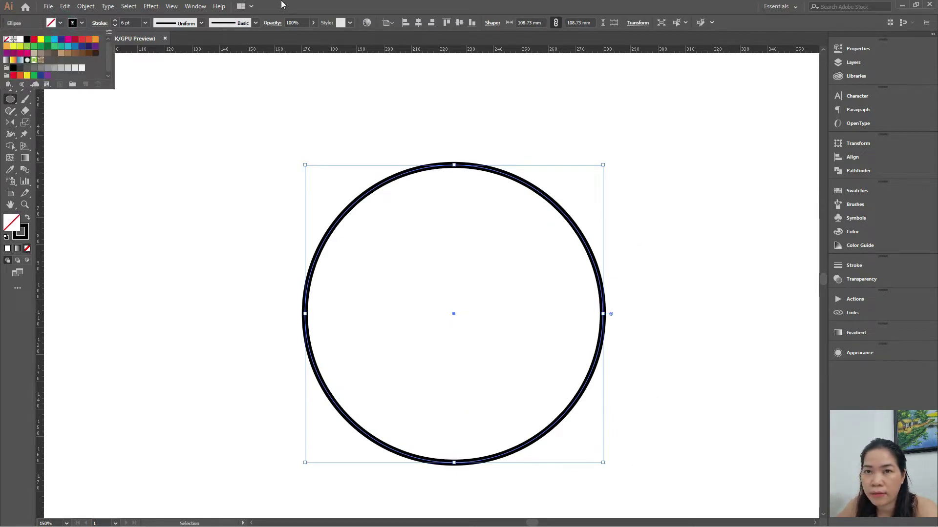
pyautogui.press('v')
pyautogui.click(156, 134)
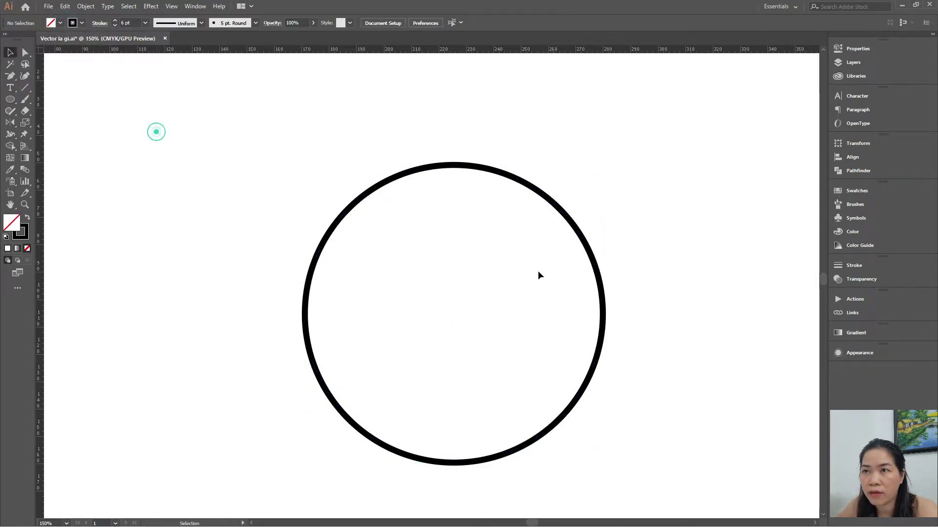
pyautogui.moveTo(595, 267); pyautogui.dragTo(591, 262)
pyautogui.click(621, 250)
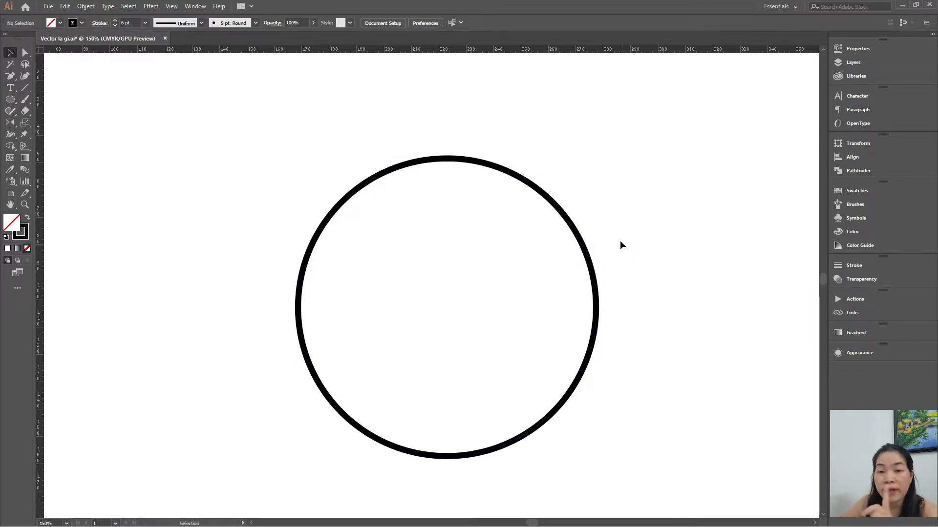
pyautogui.click(496, 167)
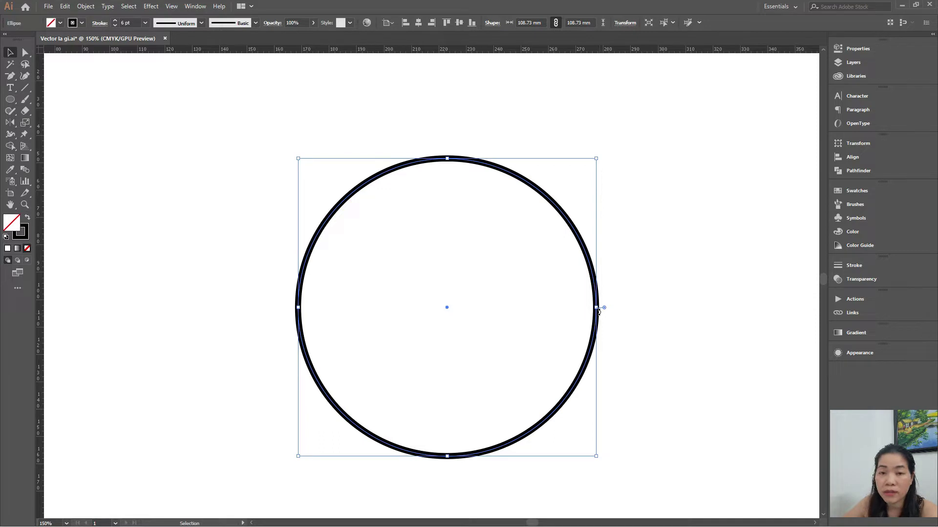
# - Add an anchor on the circle's upper right and delete that segment, leaving an open arc
pyautogui.press('a')
pyautogui.click(447, 159)
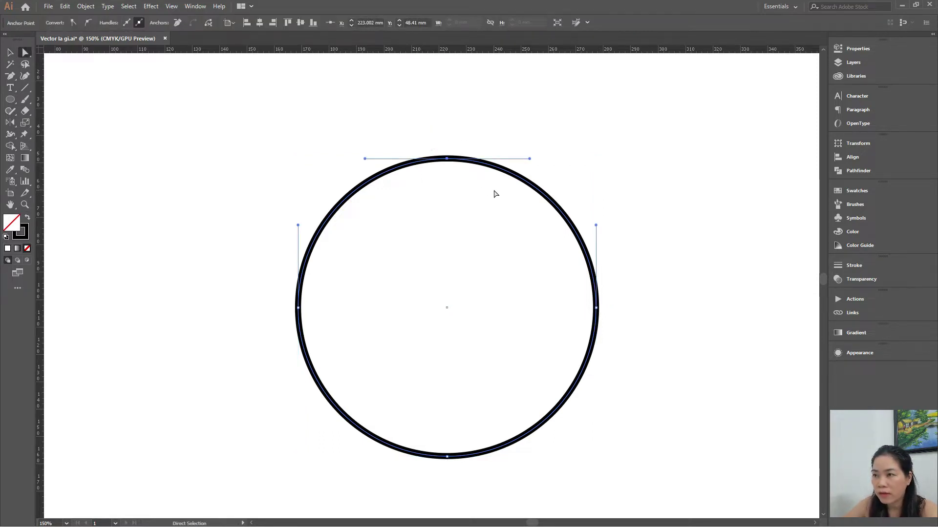
pyautogui.press('p')
pyautogui.click(540, 191)
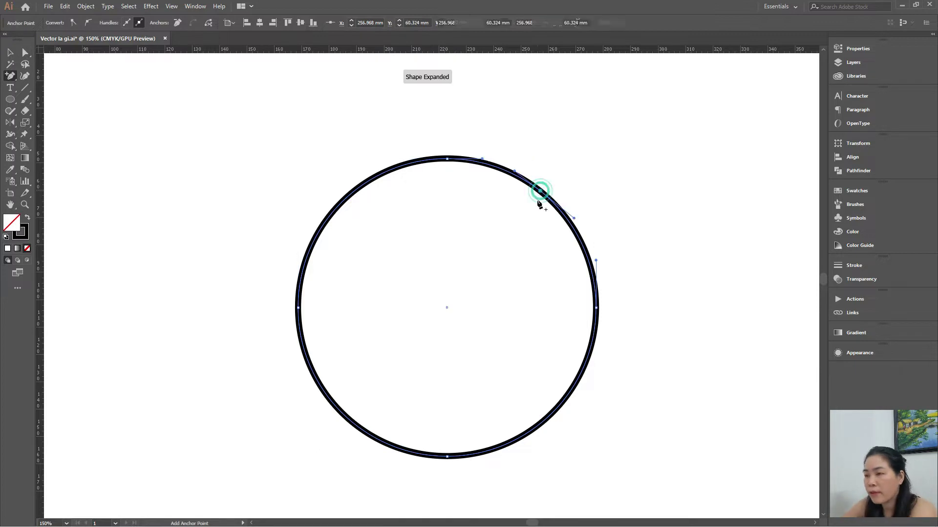
pyautogui.press('Delete')
pyautogui.press('v')
pyautogui.click(572, 194)
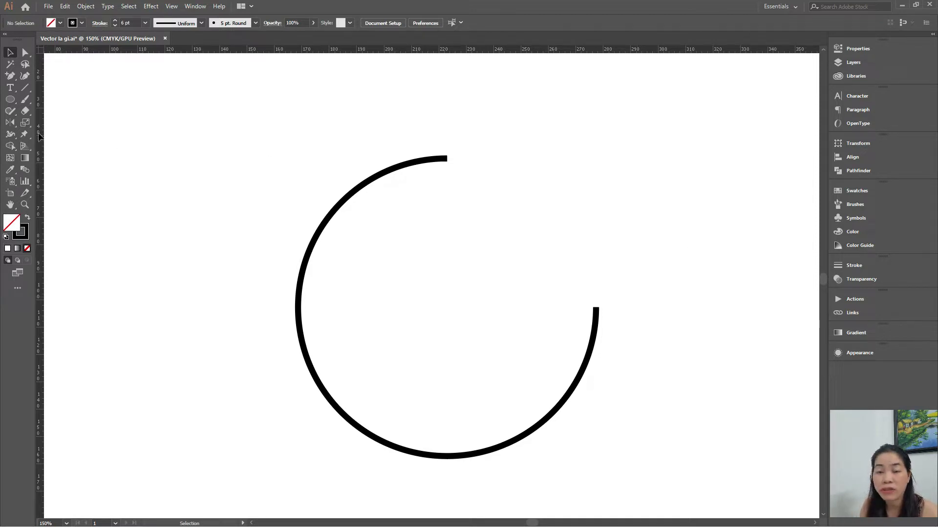
pyautogui.click(10, 100)
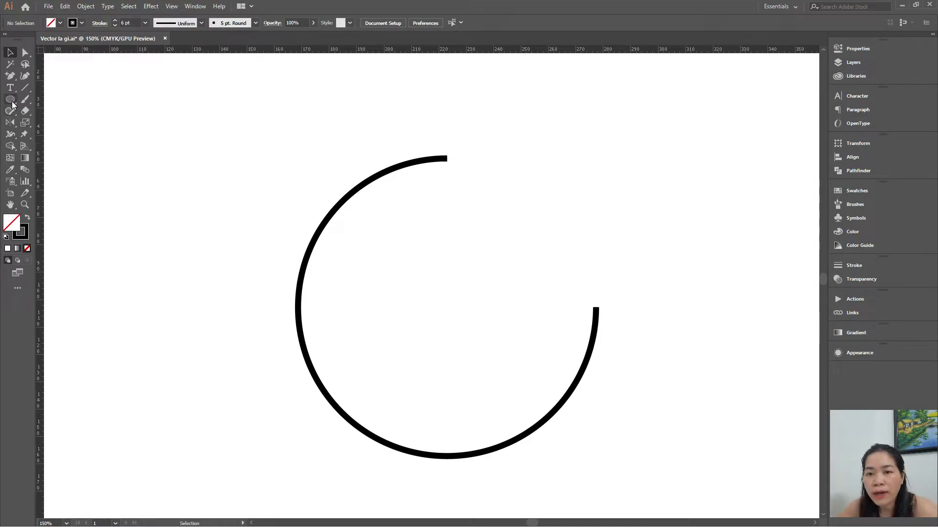
pyautogui.rightClick(12, 104)
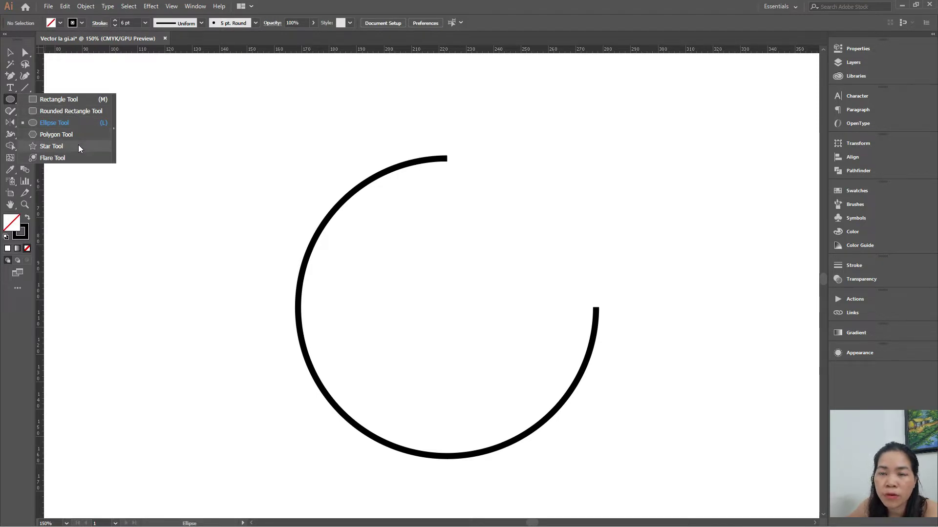
pyautogui.click(81, 112)
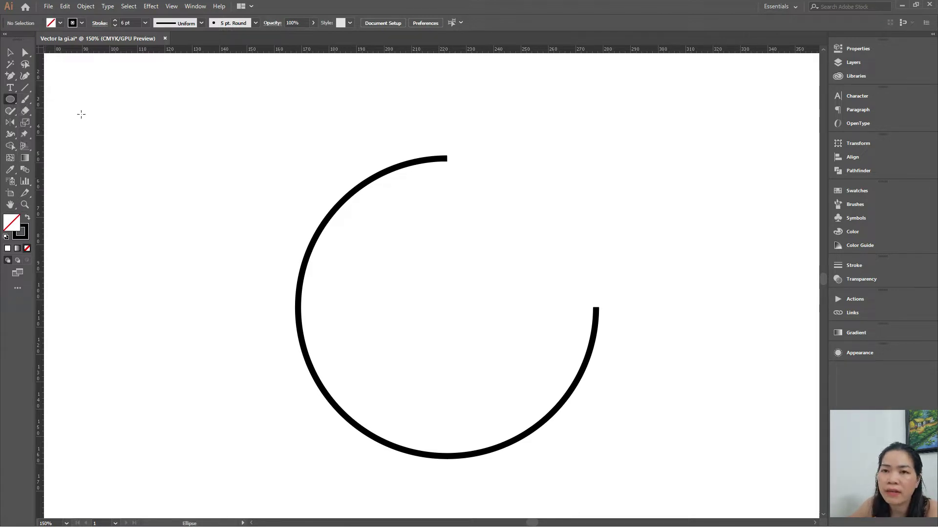
pyautogui.moveTo(114, 112); pyautogui.dragTo(318, 232)
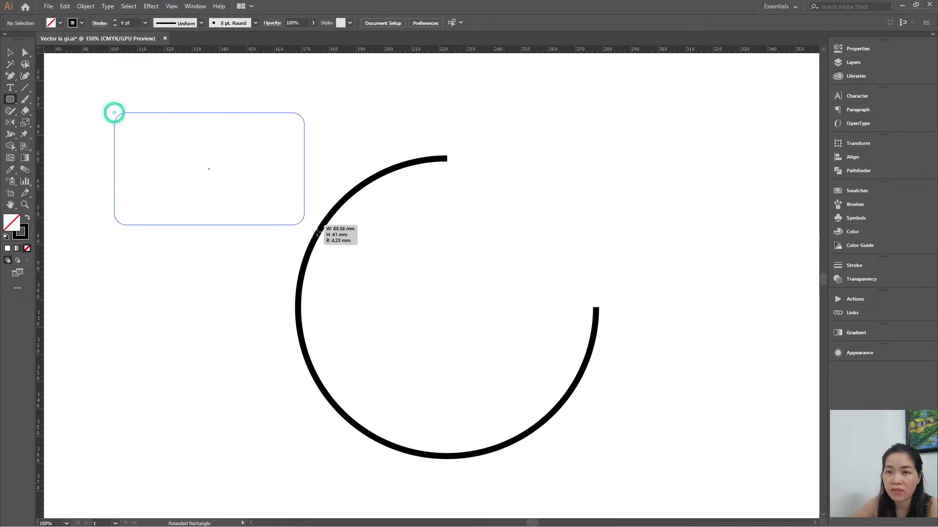
pyautogui.click(10, 53)
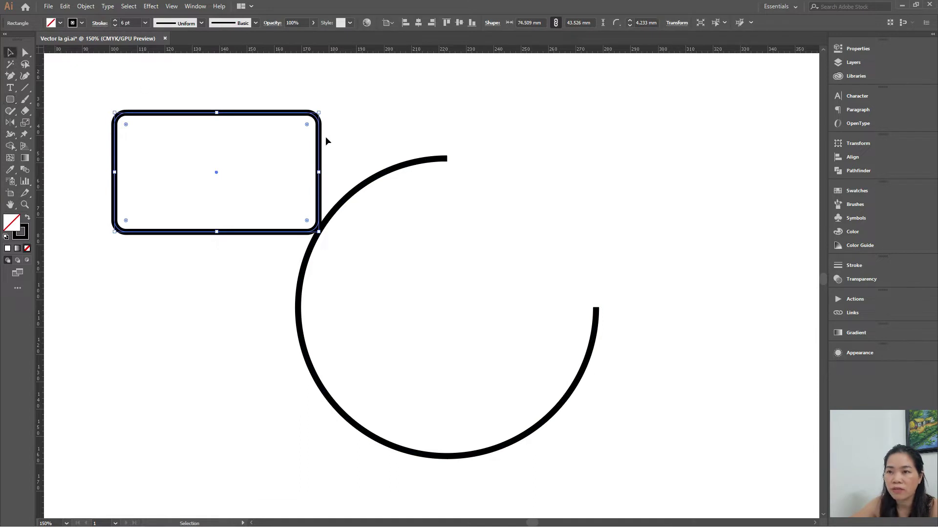
pyautogui.moveTo(320, 132); pyautogui.dragTo(321, 153)
pyautogui.click(356, 171)
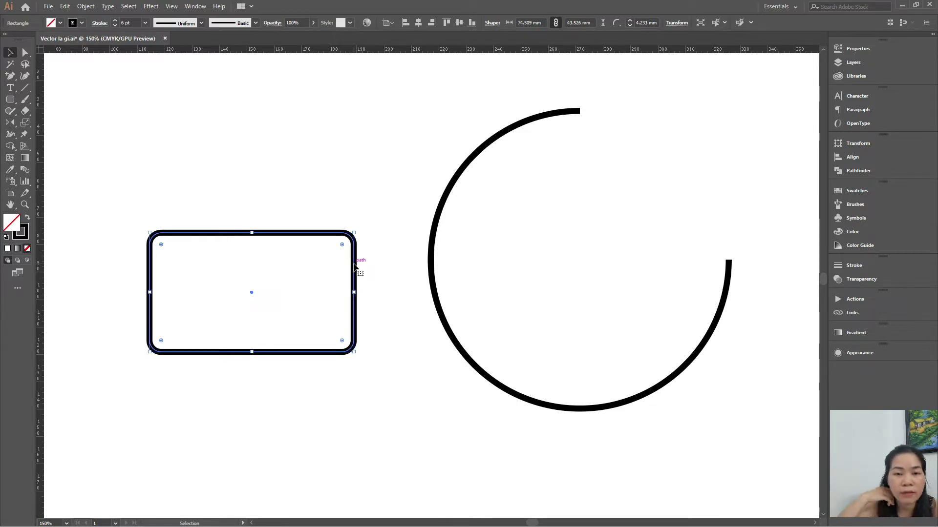
pyautogui.press('a')
pyautogui.moveTo(373, 229); pyautogui.dragTo(352, 247)
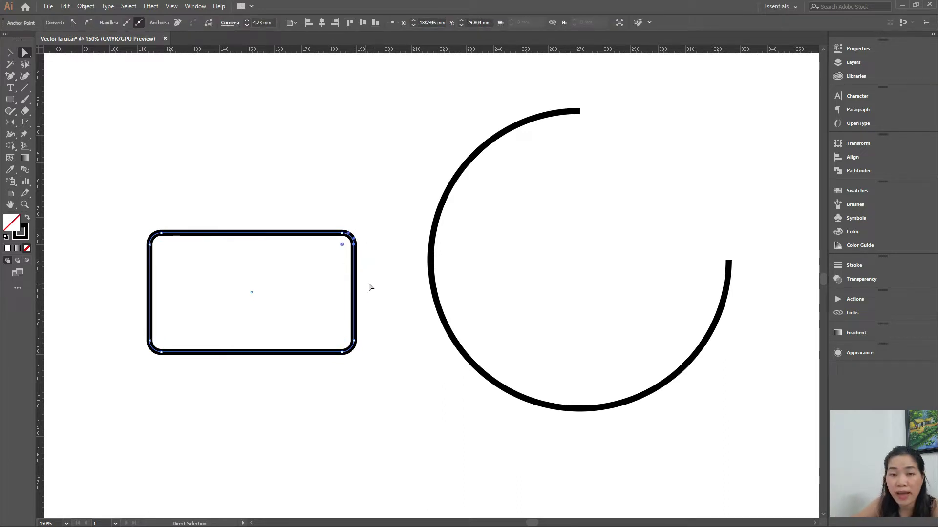
pyautogui.moveTo(353, 244); pyautogui.dragTo(380, 280)
pyautogui.click(391, 318)
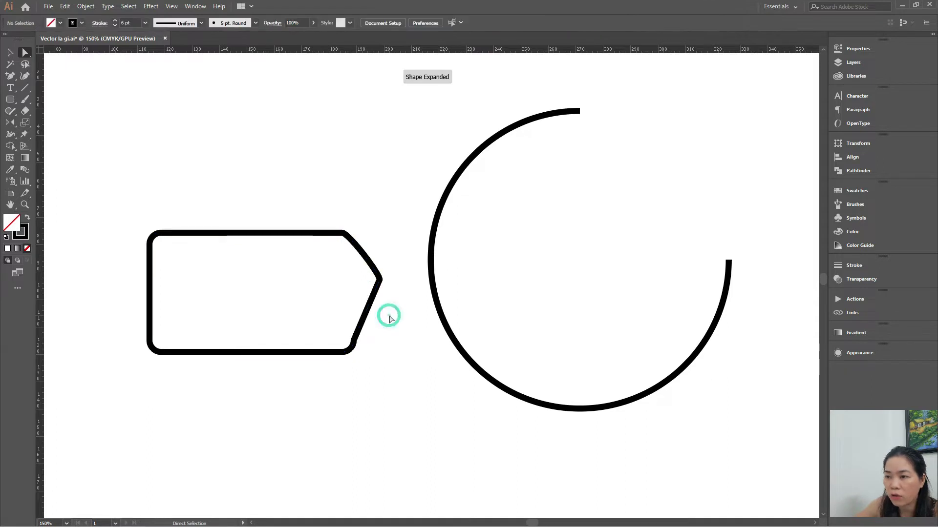
pyautogui.click(395, 316)
pyautogui.press('v')
pyautogui.click(404, 300)
pyautogui.moveTo(403, 300); pyautogui.dragTo(359, 280)
pyautogui.press('Delete')
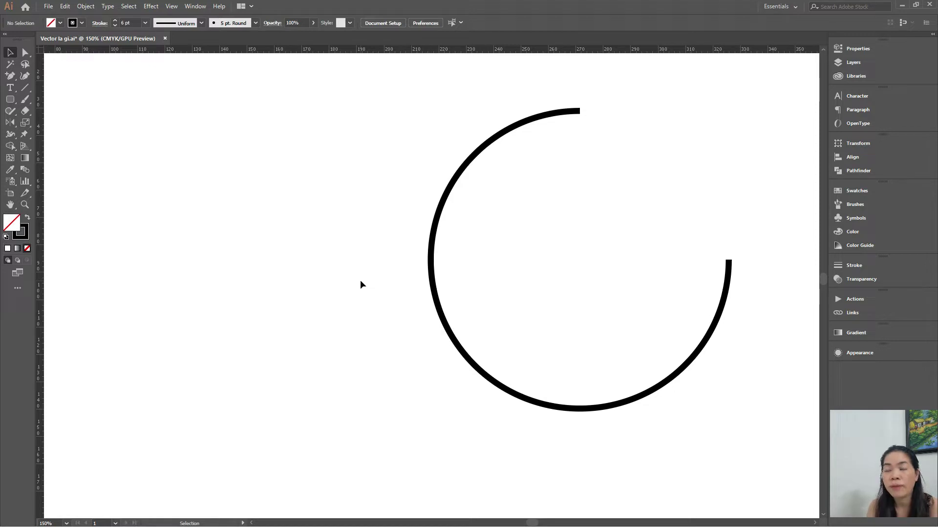
# - Marquee-select the open arc and drag it left toward the page centre
pyautogui.moveTo(383, 253); pyautogui.dragTo(479, 306)
pyautogui.moveTo(435, 226); pyautogui.dragTo(322, 251)
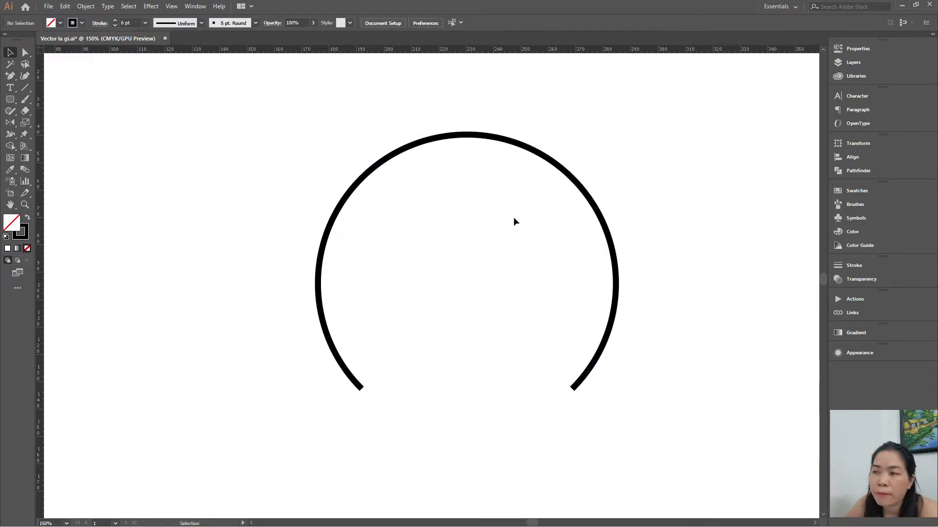
# - Zoom in and inspect the arc's top anchor point with Direct Selection
pyautogui.press('a')
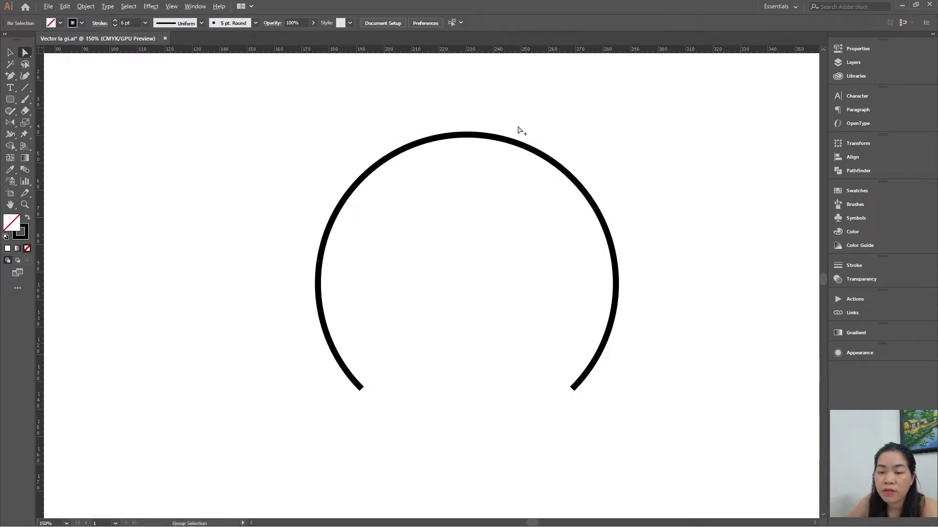
pyautogui.scroll(2, 520, 131)
pyautogui.click(413, 143)
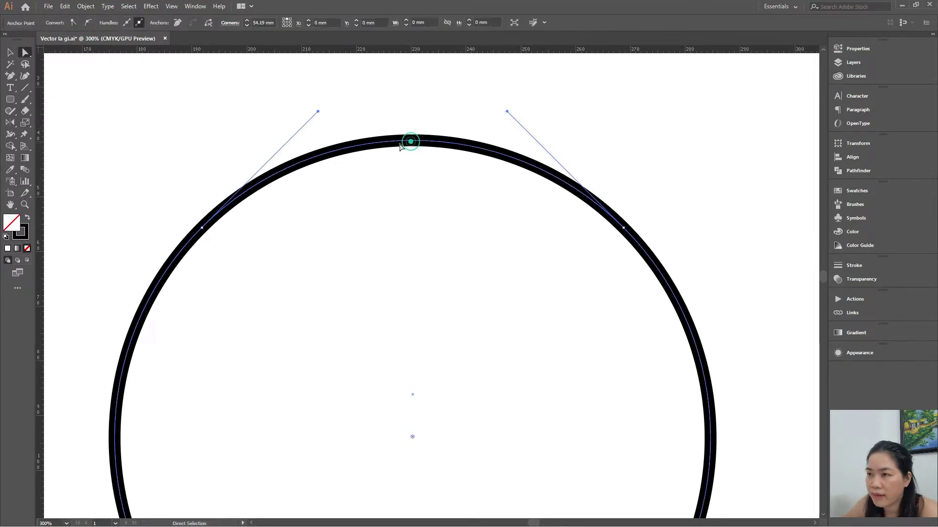
pyautogui.scroll(-1, 445, 150)
pyautogui.click(428, 186)
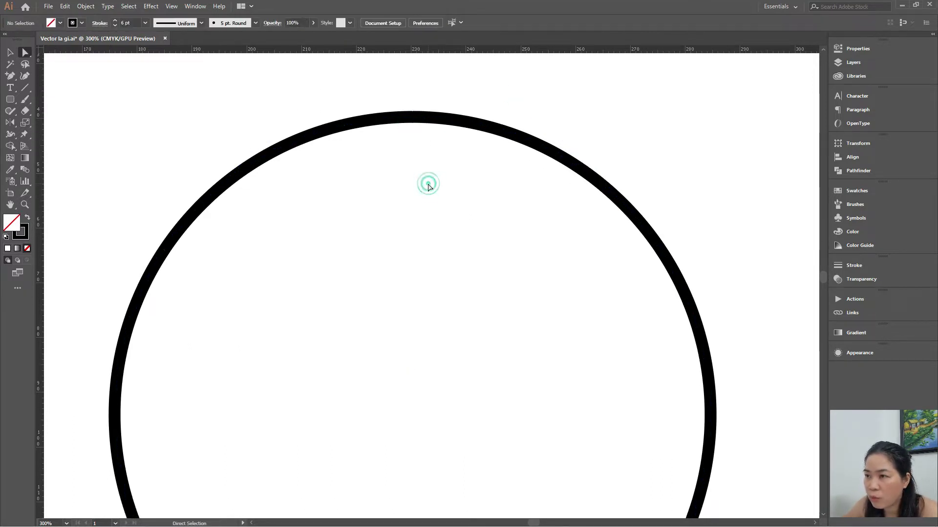
# - Rotate the arc so its gap sits at the lower right, then select its top anchor
pyautogui.press('v')
pyautogui.click(209, 119)
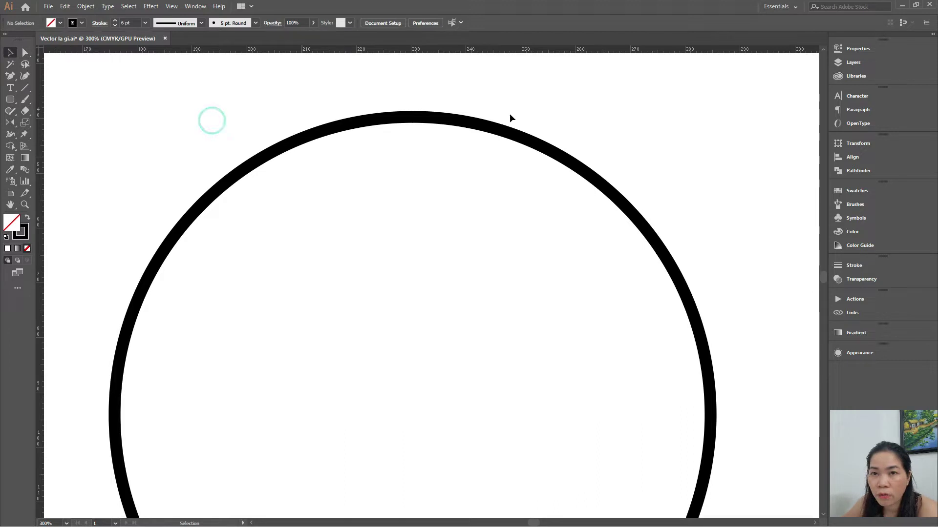
pyautogui.click(509, 112)
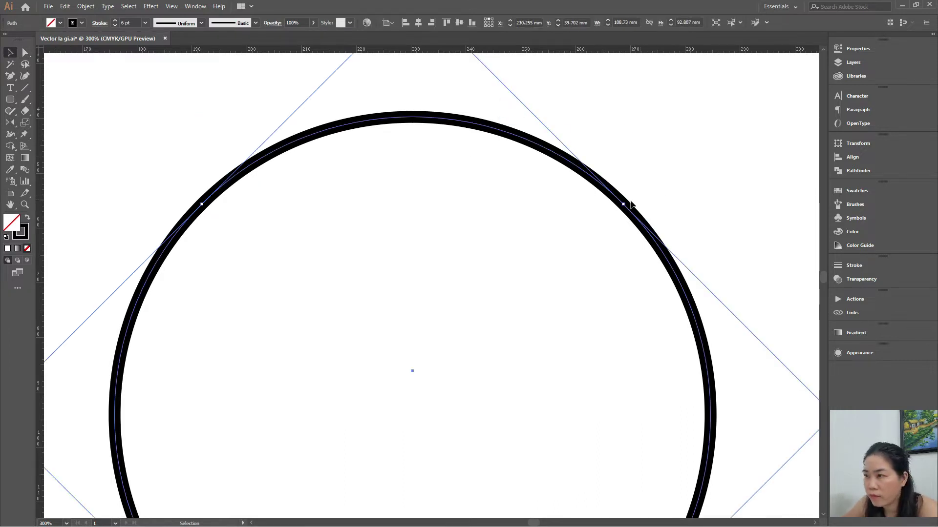
pyautogui.moveTo(628, 202); pyautogui.dragTo(469, 115)
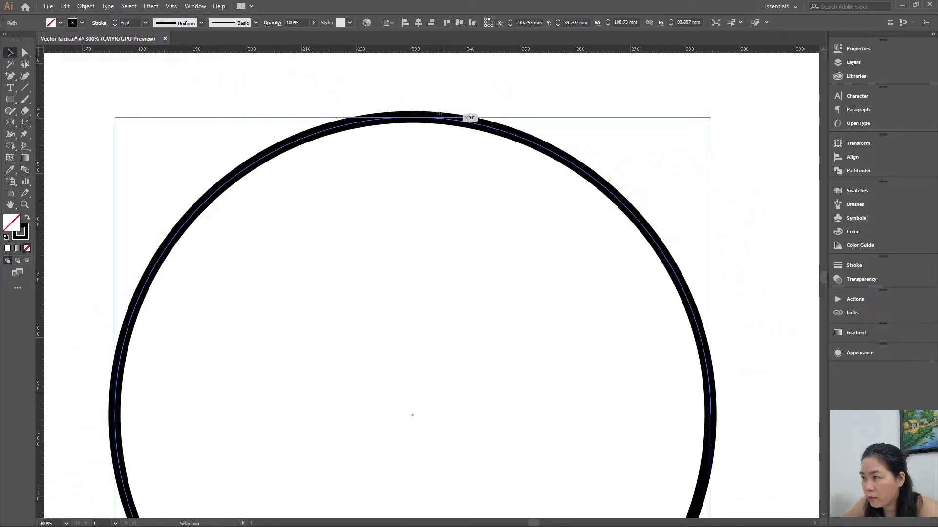
pyautogui.click(453, 160)
pyautogui.press('a')
pyautogui.scroll(2, 401, 100)
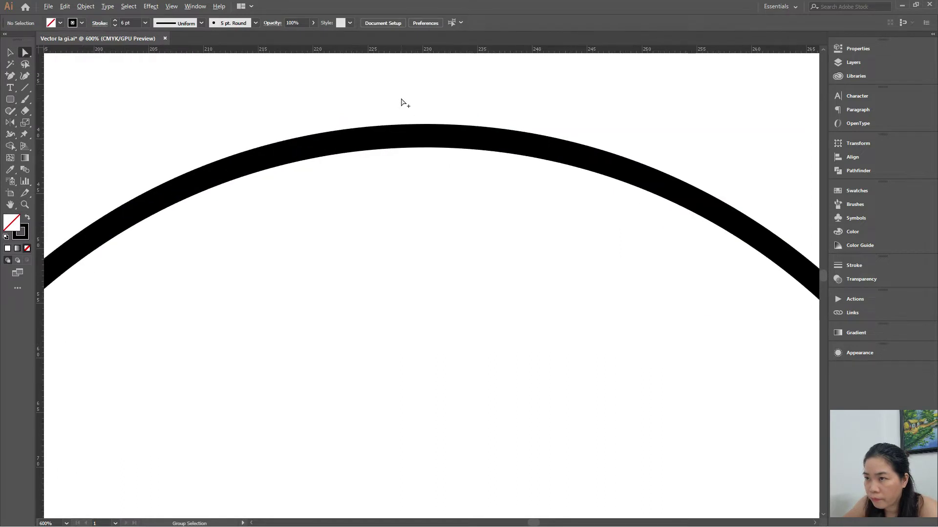
pyautogui.click(426, 136)
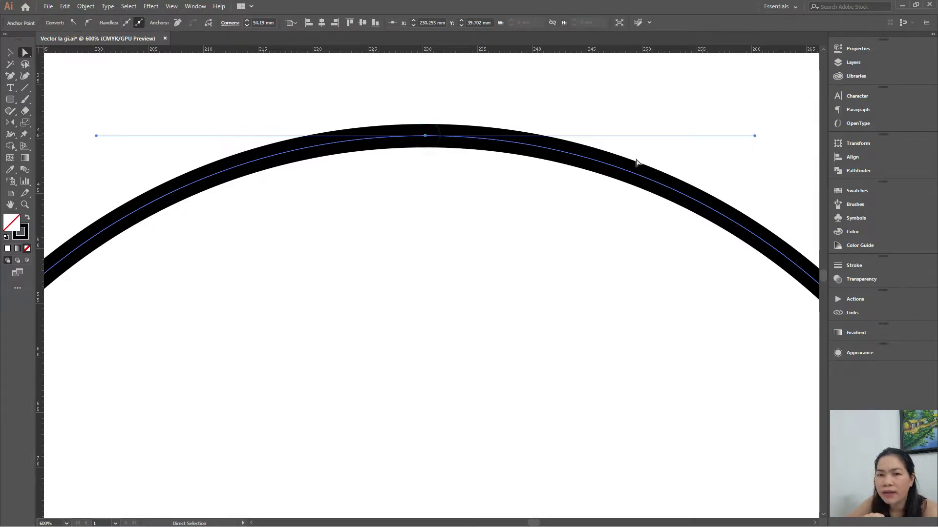
# - Drag the top anchor's direction handles to reshape the arc's peak
pyautogui.moveTo(754, 135)
pyautogui.mouseDown()
pyautogui.moveTo(746, 135)
pyautogui.moveTo(734, 191)
pyautogui.mouseUp()
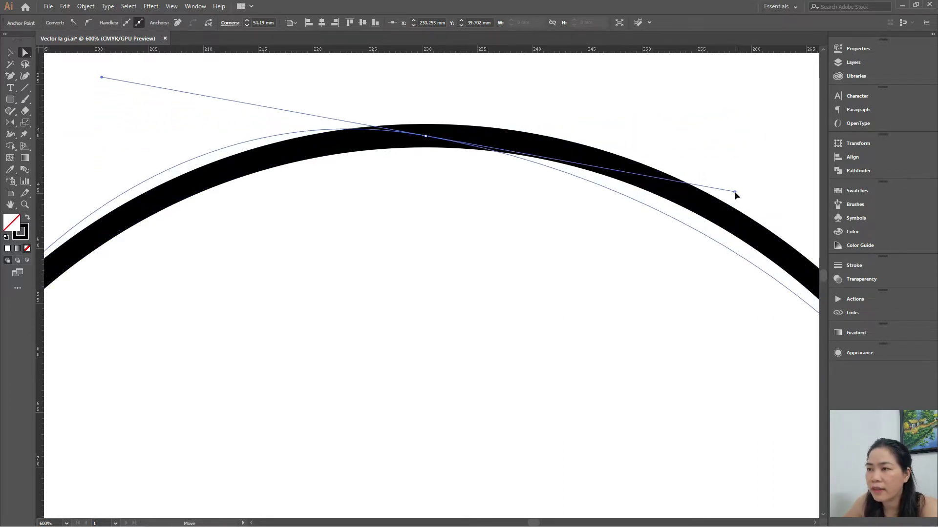
pyautogui.moveTo(734, 190); pyautogui.dragTo(742, 179)
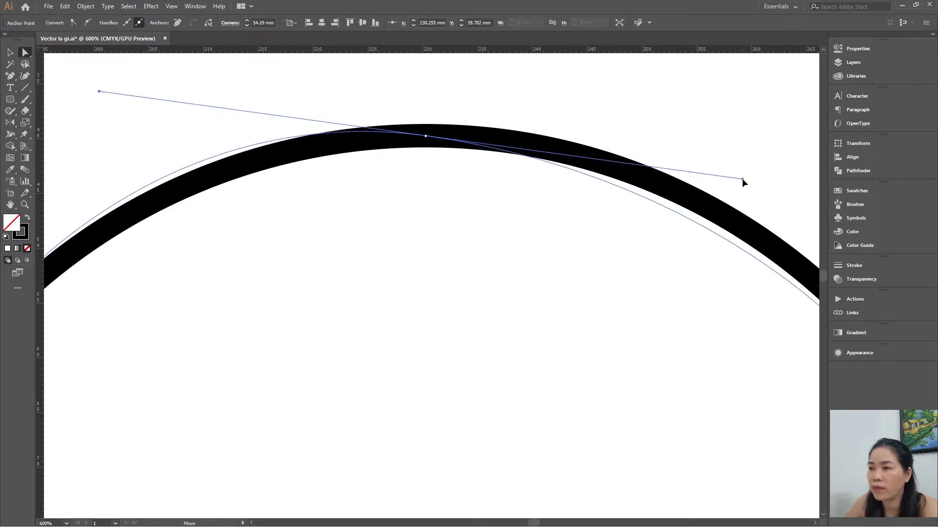
pyautogui.moveTo(743, 178); pyautogui.dragTo(741, 95)
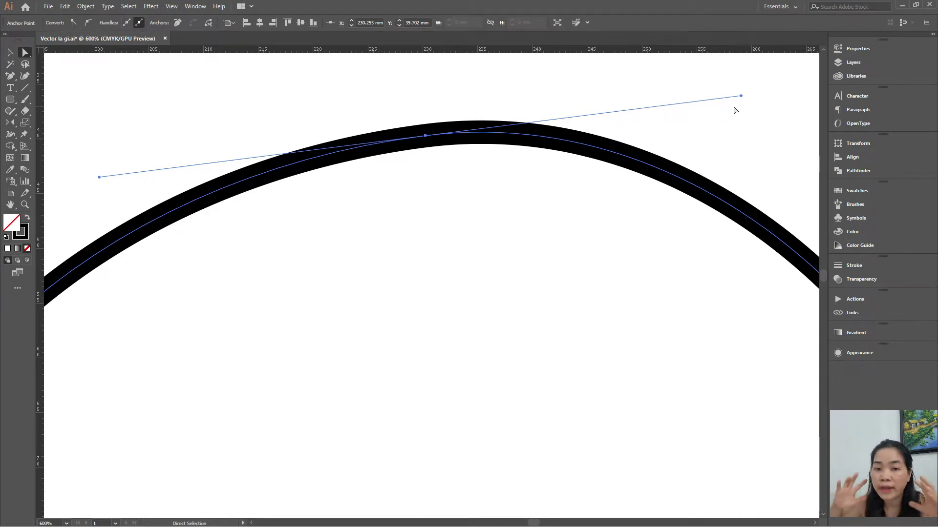
pyautogui.moveTo(742, 97)
pyautogui.mouseDown()
pyautogui.moveTo(490, 132)
pyautogui.moveTo(731, 103)
pyautogui.mouseUp()
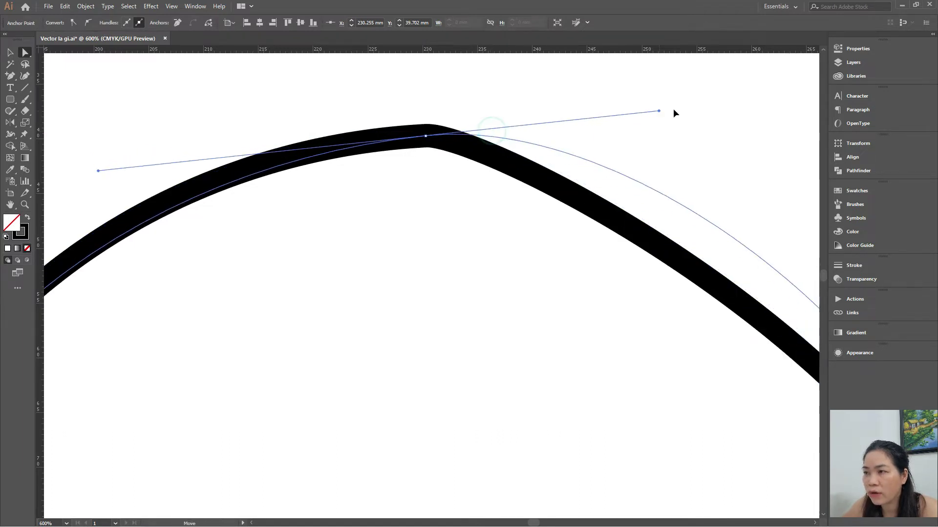
pyautogui.click(750, 126)
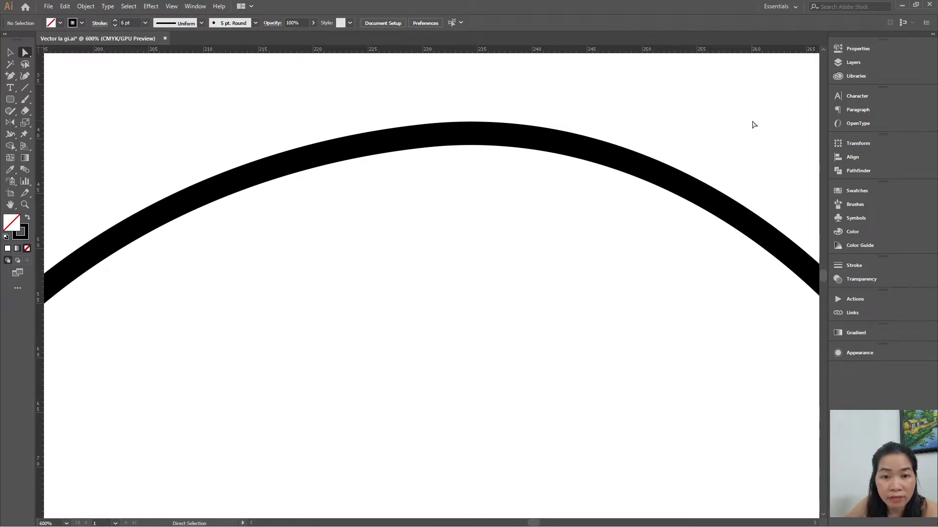
# - Move the top anchor and its handles to even out the arc's curve
pyautogui.click(474, 140)
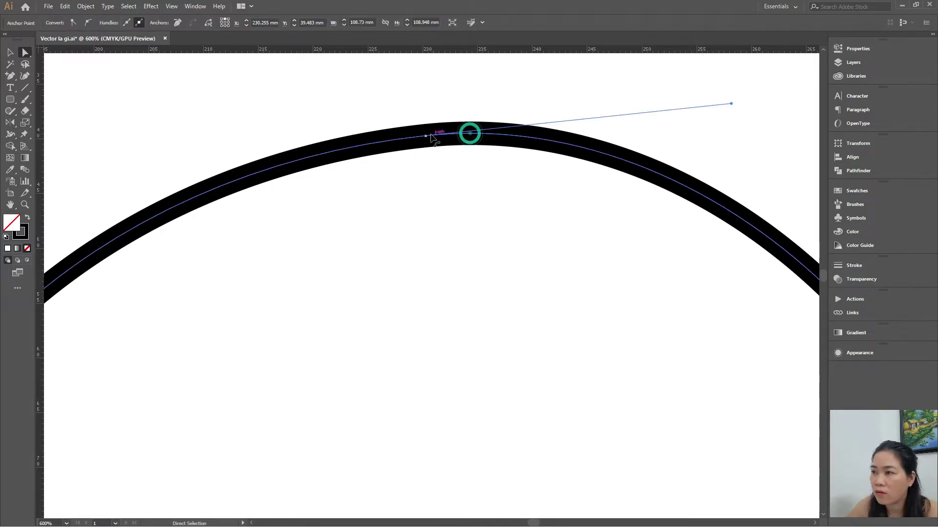
pyautogui.moveTo(472, 133); pyautogui.dragTo(428, 138)
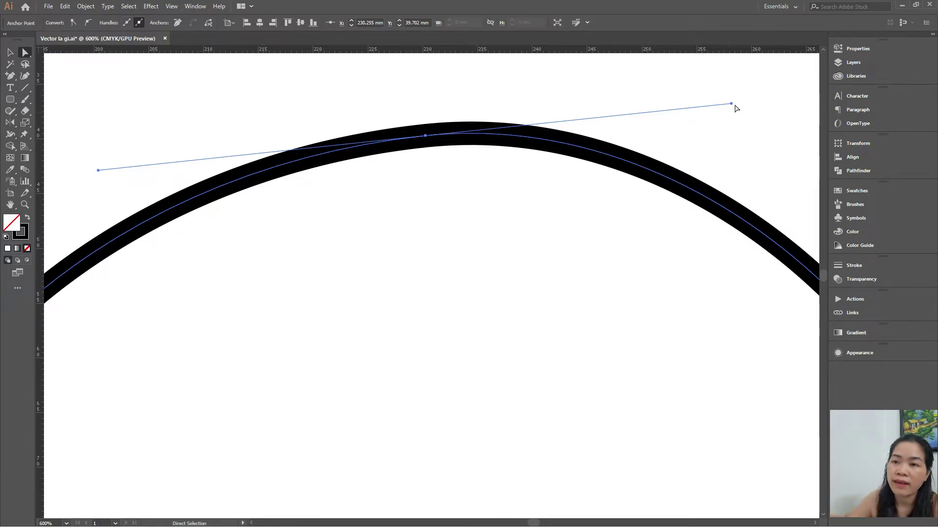
pyautogui.moveTo(731, 103)
pyautogui.mouseDown()
pyautogui.moveTo(732, 141)
pyautogui.moveTo(391, 90)
pyautogui.moveTo(383, 148)
pyautogui.mouseUp()
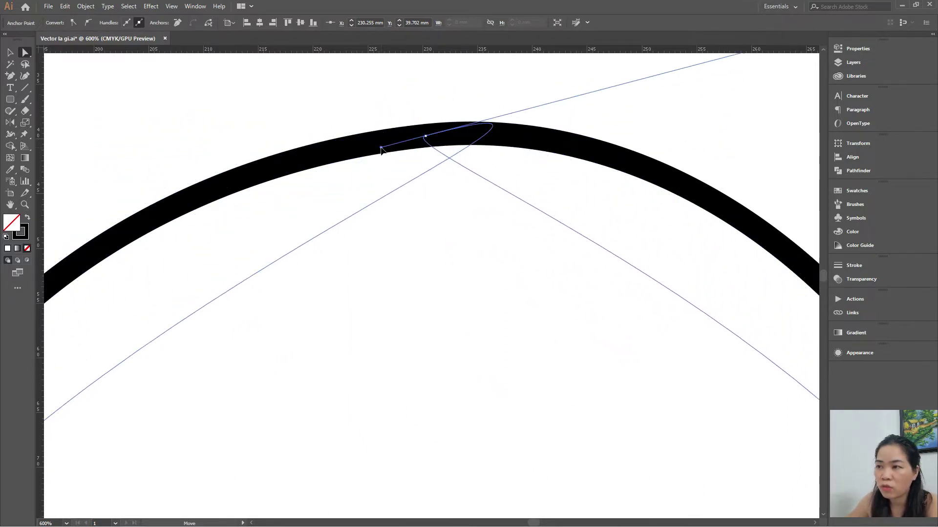
pyautogui.moveTo(382, 148); pyautogui.dragTo(452, 171)
pyautogui.click(499, 199)
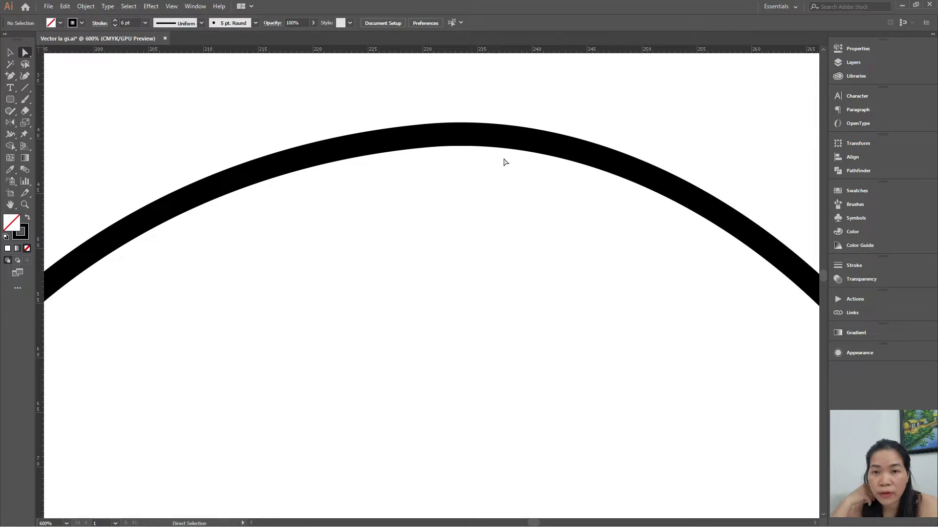
pyautogui.click(462, 135)
pyautogui.click(426, 136)
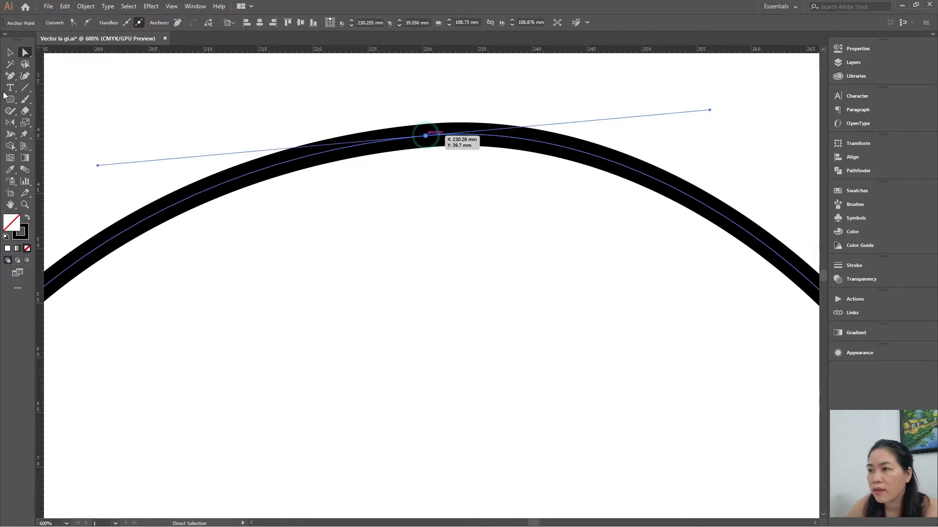
pyautogui.moveTo(9, 104); pyautogui.dragTo(45, 103)
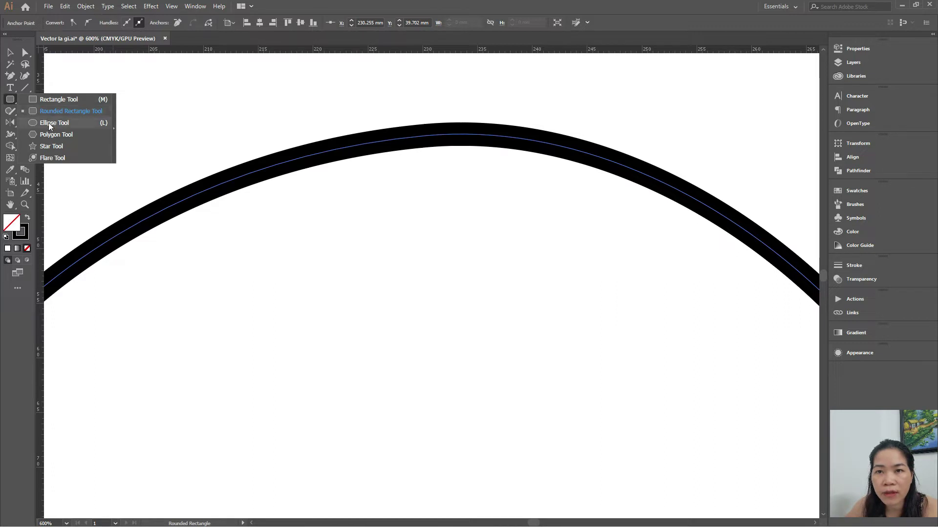
# - Draw a thick black-outlined five-point star below the arc with the Star Tool
pyautogui.click(46, 145)
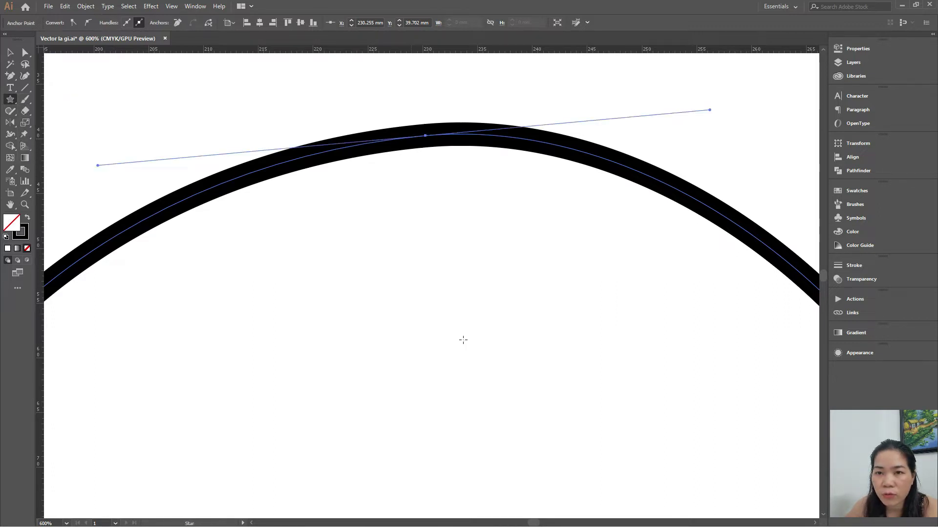
pyautogui.moveTo(402, 239)
pyautogui.mouseDown()
pyautogui.moveTo(501, 211)
pyautogui.moveTo(546, 300)
pyautogui.mouseUp()
pyautogui.press('v')
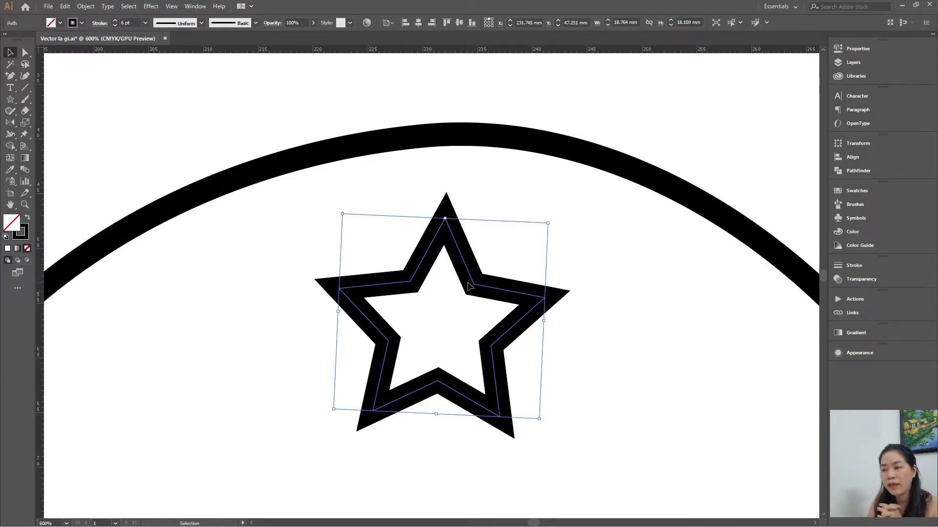
# - Lengthen the star's top, bottom-left and lower-right points by dragging their anchors
pyautogui.click(477, 286)
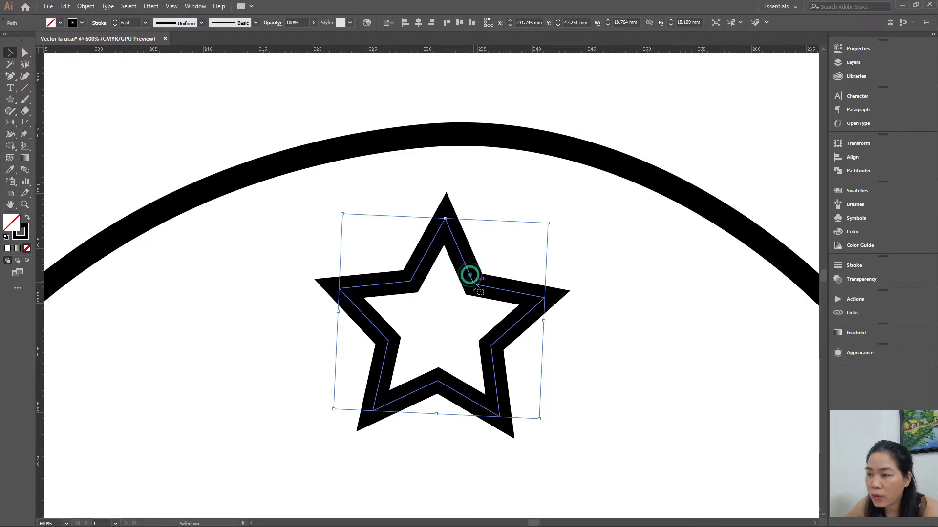
pyautogui.press('a')
pyautogui.click(444, 218)
pyautogui.moveTo(445, 219); pyautogui.dragTo(444, 181)
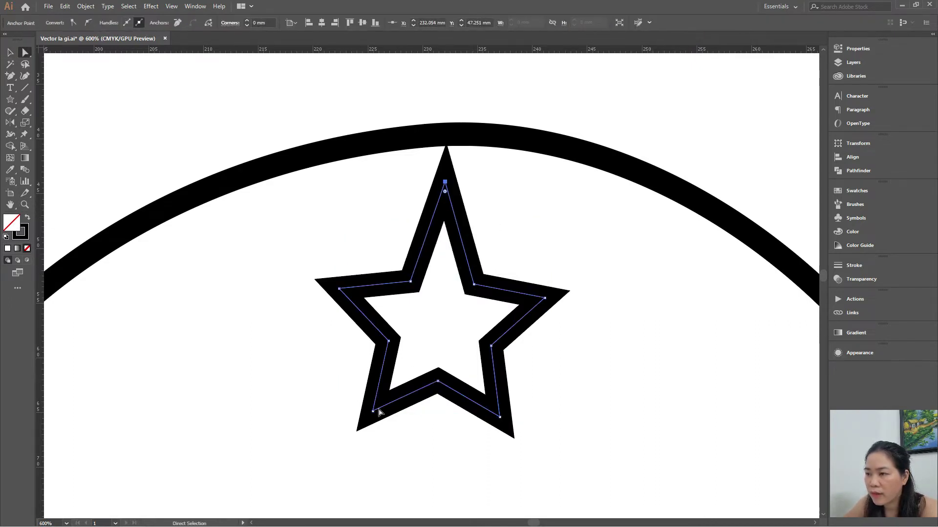
pyautogui.moveTo(374, 413); pyautogui.dragTo(337, 449)
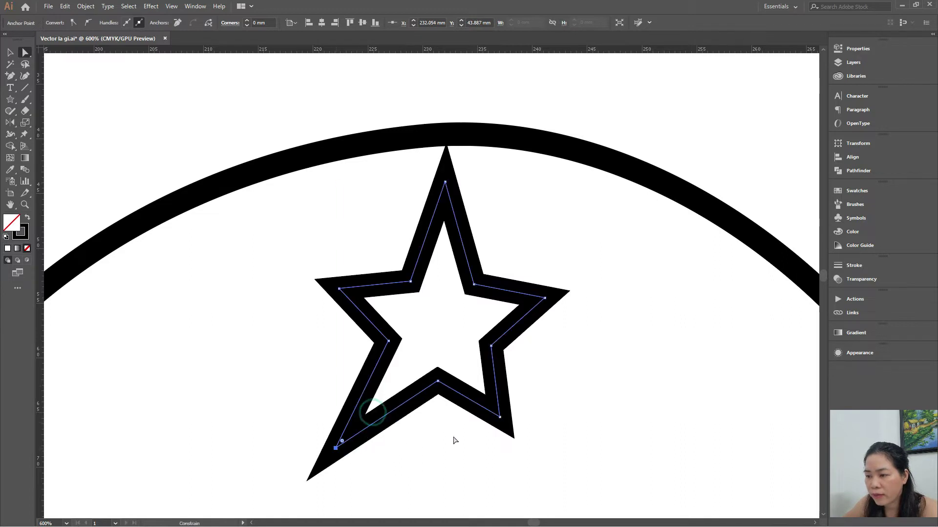
pyautogui.moveTo(500, 418); pyautogui.dragTo(540, 472)
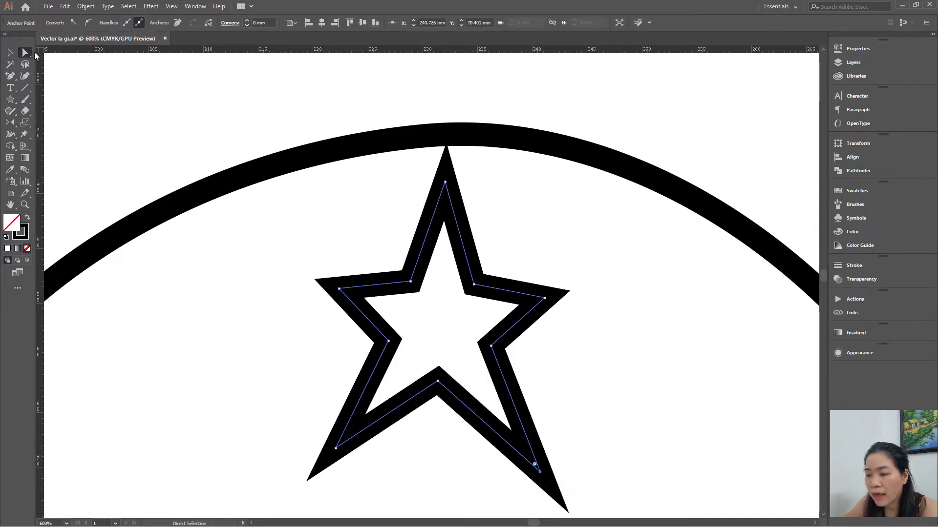
# - Readjust the lower-right, top and bottom-left points, then convert the top anchor to smooth
pyautogui.click(28, 56)
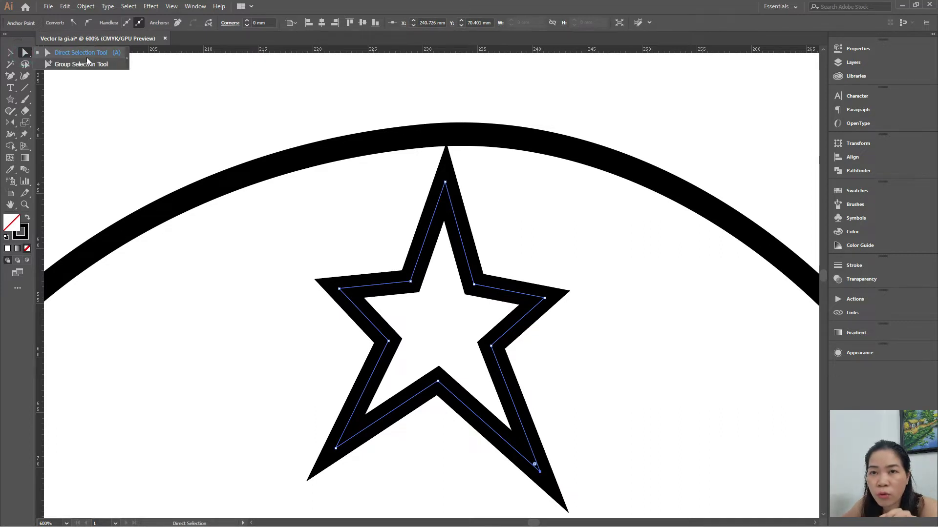
pyautogui.moveTo(539, 472); pyautogui.dragTo(513, 435)
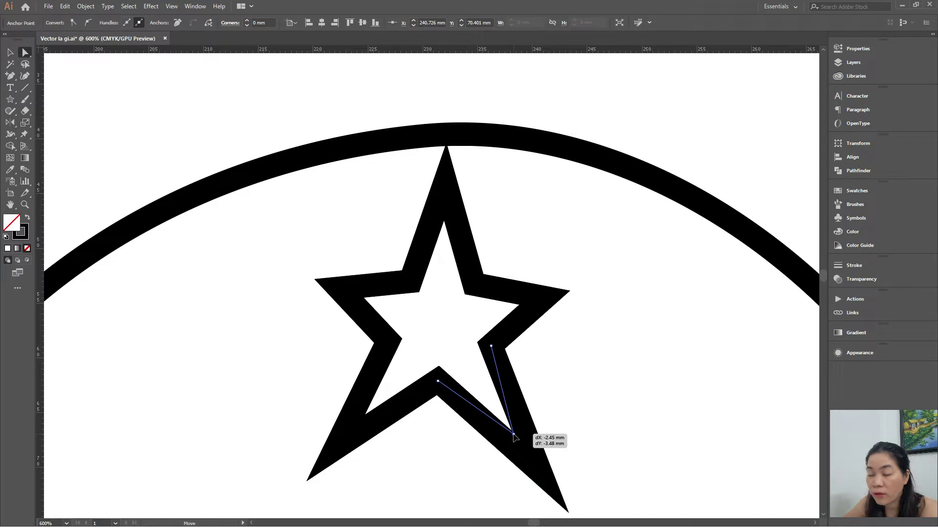
pyautogui.moveTo(513, 435); pyautogui.dragTo(546, 419)
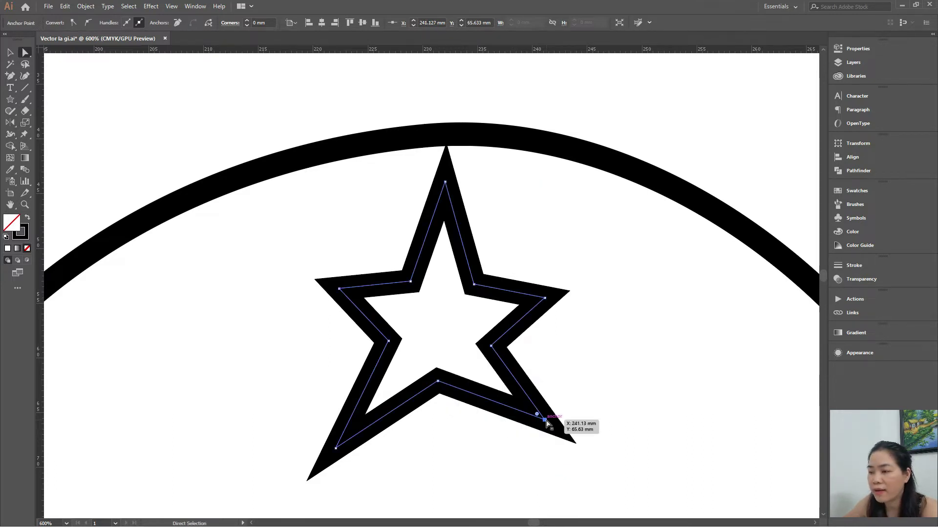
pyautogui.moveTo(546, 421); pyautogui.dragTo(530, 436)
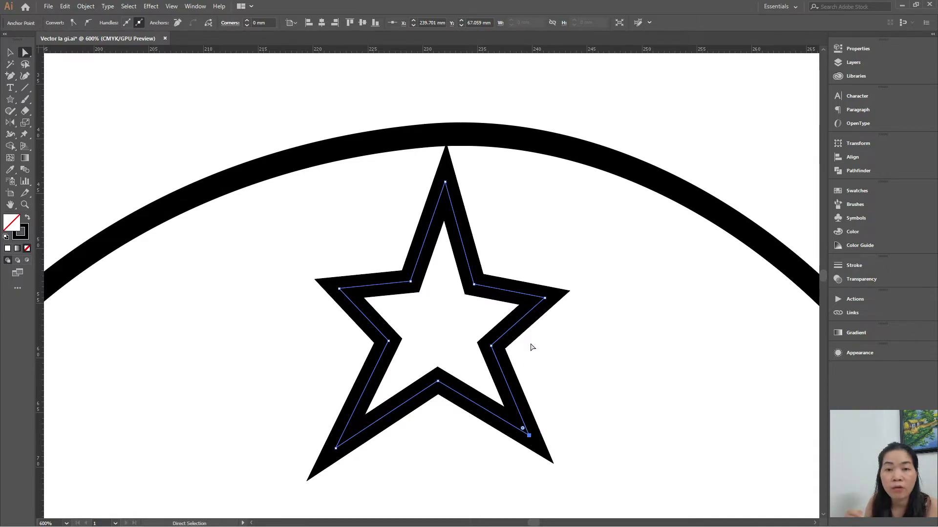
pyautogui.moveTo(444, 183); pyautogui.dragTo(446, 223)
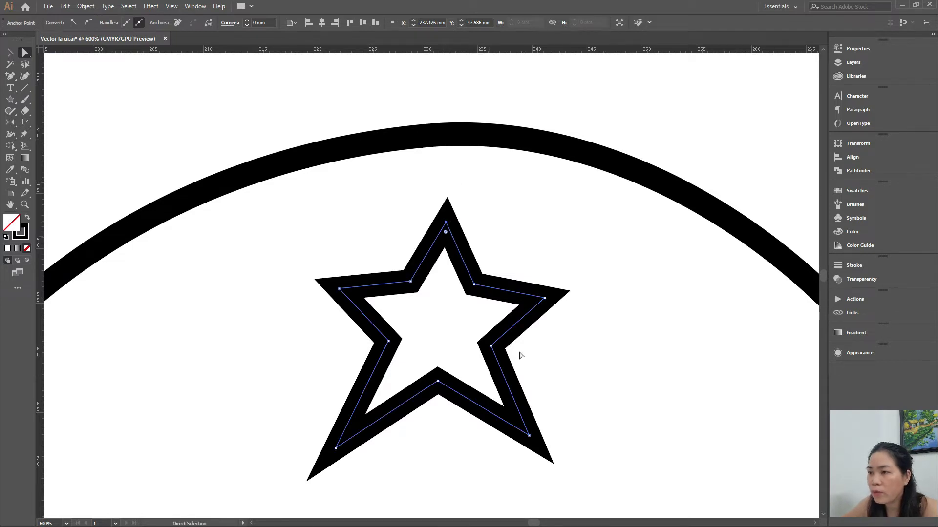
pyautogui.moveTo(337, 449); pyautogui.dragTo(361, 424)
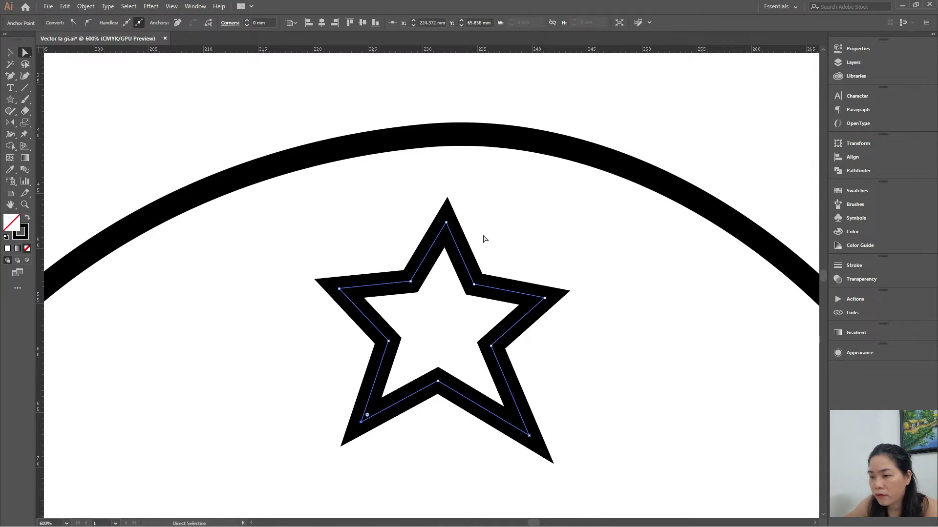
pyautogui.click(485, 205)
pyautogui.moveTo(508, 195); pyautogui.dragTo(430, 250)
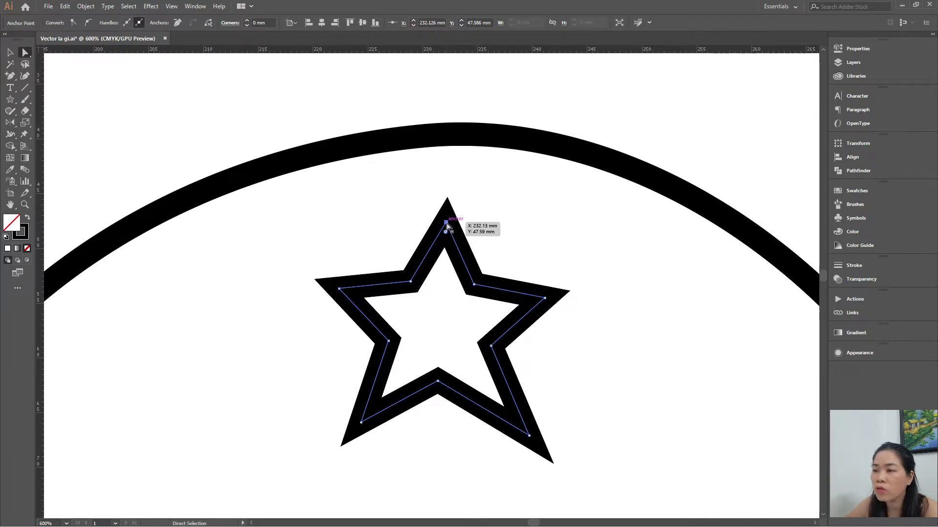
pyautogui.click(87, 22)
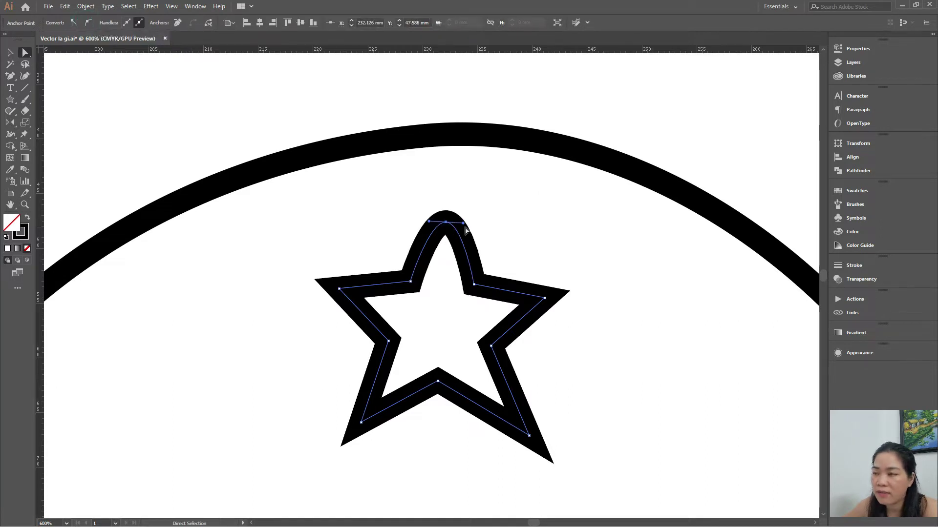
# - Drag the top anchor's handles to widen and tilt the star's rounded tip
pyautogui.moveTo(463, 223)
pyautogui.mouseDown()
pyautogui.moveTo(482, 223)
pyautogui.moveTo(403, 222)
pyautogui.mouseUp()
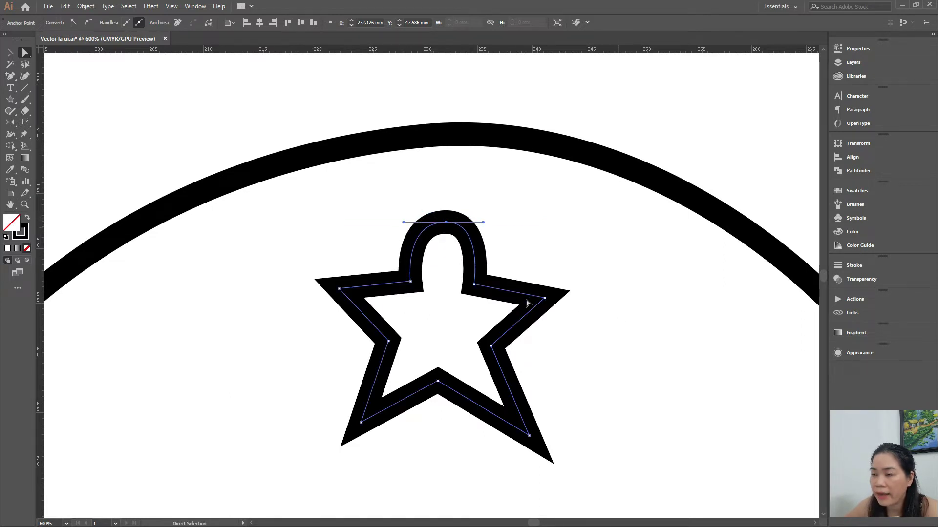
pyautogui.click(544, 297)
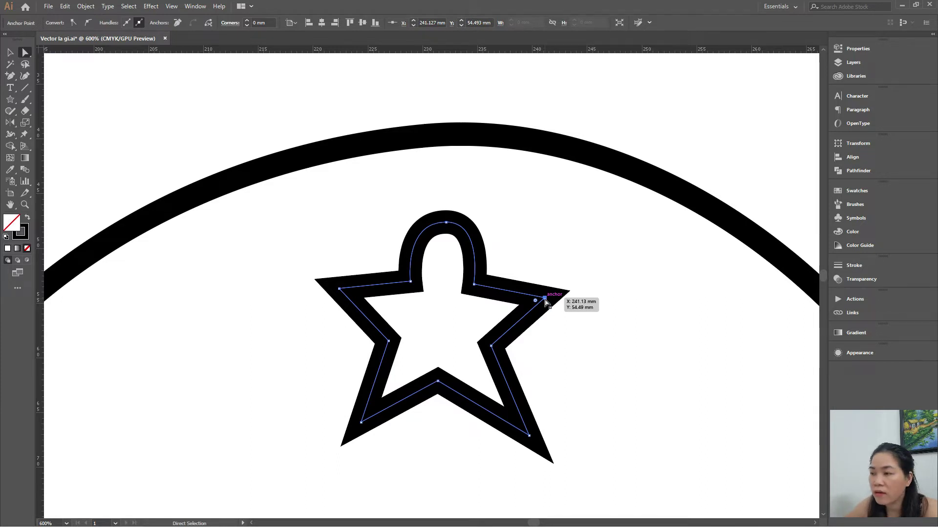
pyautogui.click(445, 223)
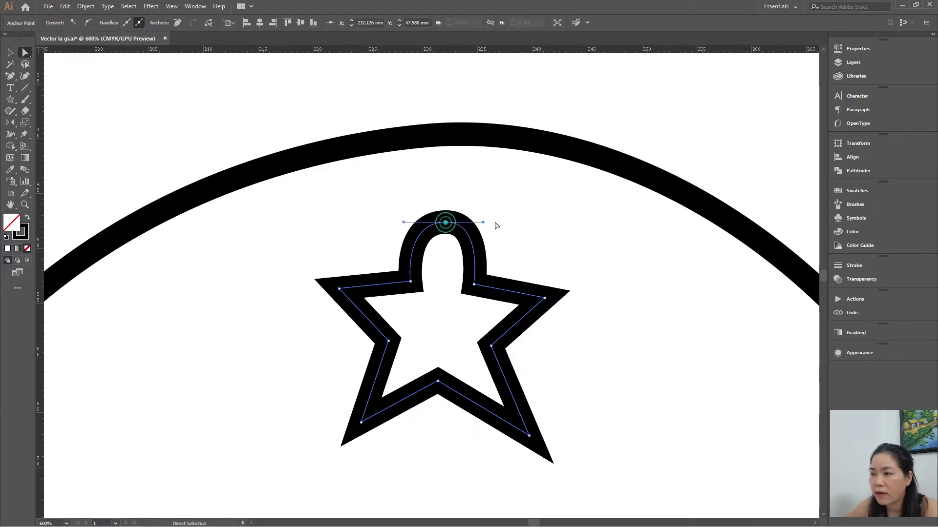
pyautogui.moveTo(483, 223)
pyautogui.mouseDown()
pyautogui.moveTo(462, 273)
pyautogui.moveTo(508, 254)
pyautogui.mouseUp()
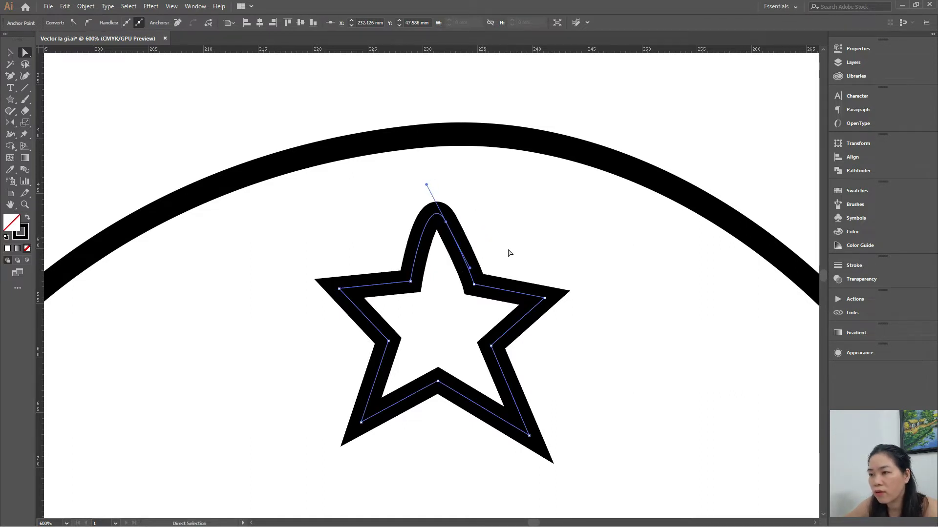
pyautogui.click(523, 244)
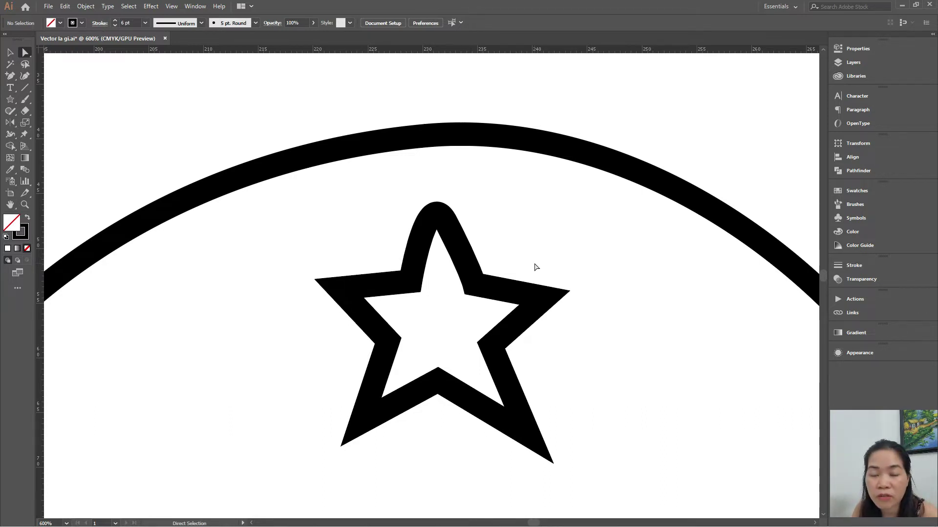
pyautogui.moveTo(594, 274); pyautogui.dragTo(561, 318)
pyautogui.click(560, 315)
pyautogui.click(548, 328)
# - Swap the star's black outline into a solid black fill
pyautogui.press('v')
pyautogui.moveTo(582, 351); pyautogui.dragTo(444, 288)
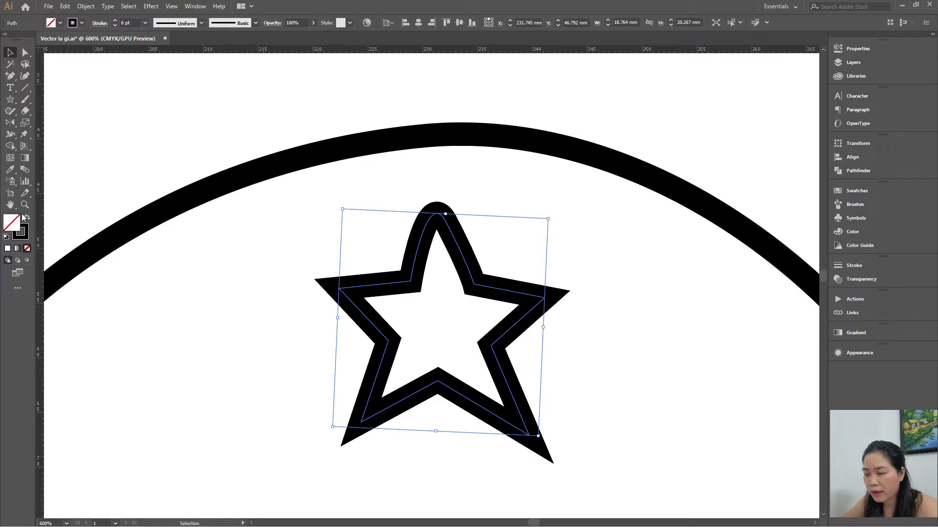
pyautogui.click(27, 217)
pyautogui.click(590, 354)
# - Try bending the star's top anchor, then undo so all five tips are sharp
pyautogui.press('a')
pyautogui.click(444, 300)
pyautogui.moveTo(446, 222); pyautogui.dragTo(442, 188)
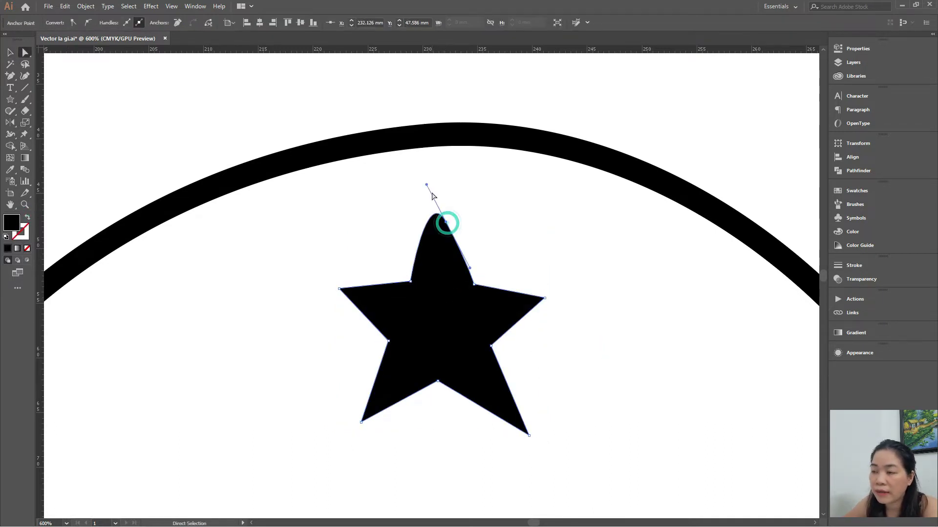
pyautogui.moveTo(442, 187); pyautogui.dragTo(436, 189)
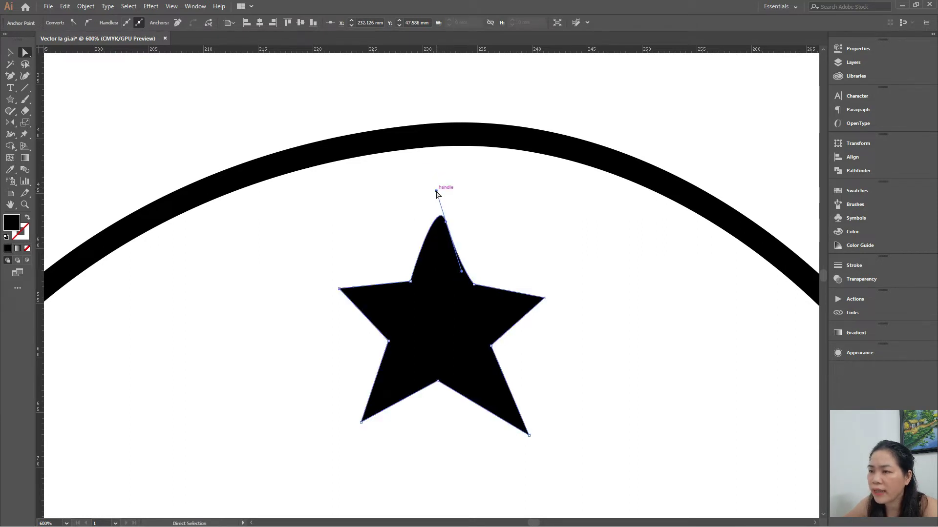
pyautogui.click(502, 217)
pyautogui.click(444, 239)
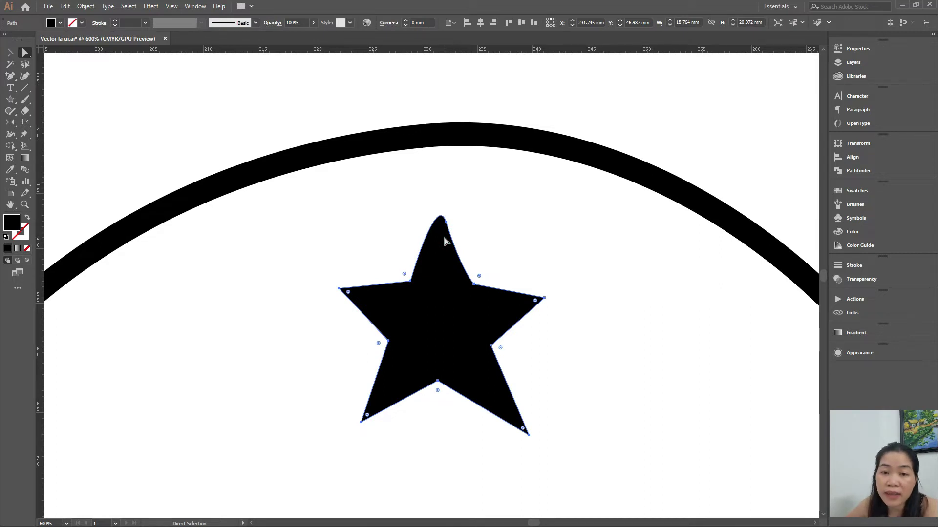
pyautogui.click(445, 222)
pyautogui.click(472, 233)
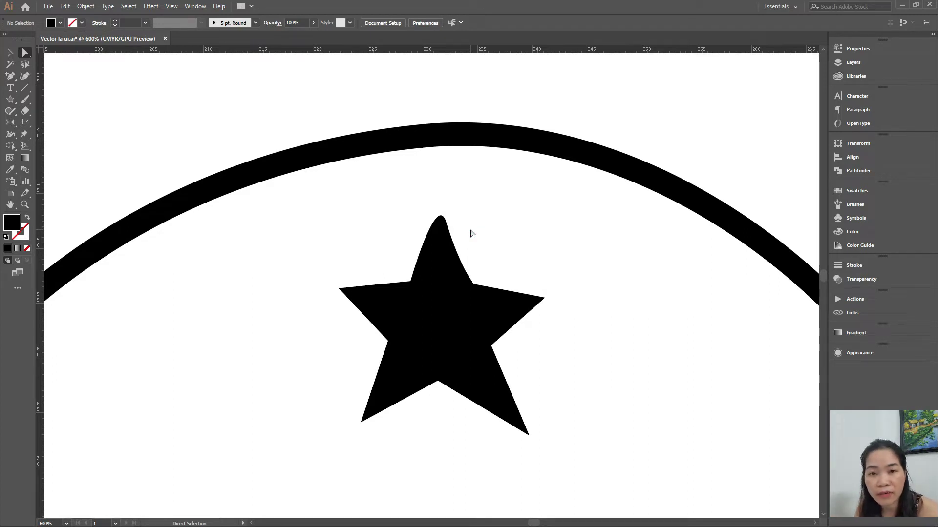
pyautogui.click(428, 246)
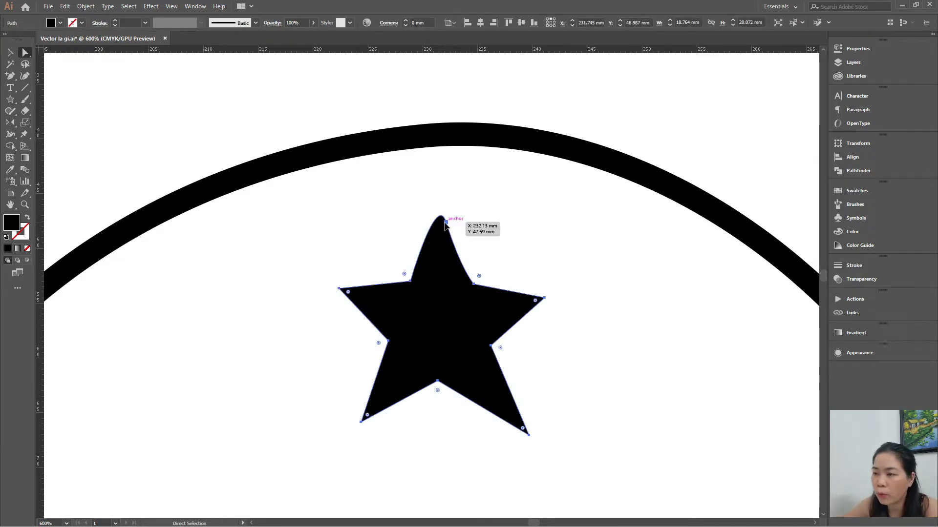
pyautogui.click(440, 218)
pyautogui.click(475, 205)
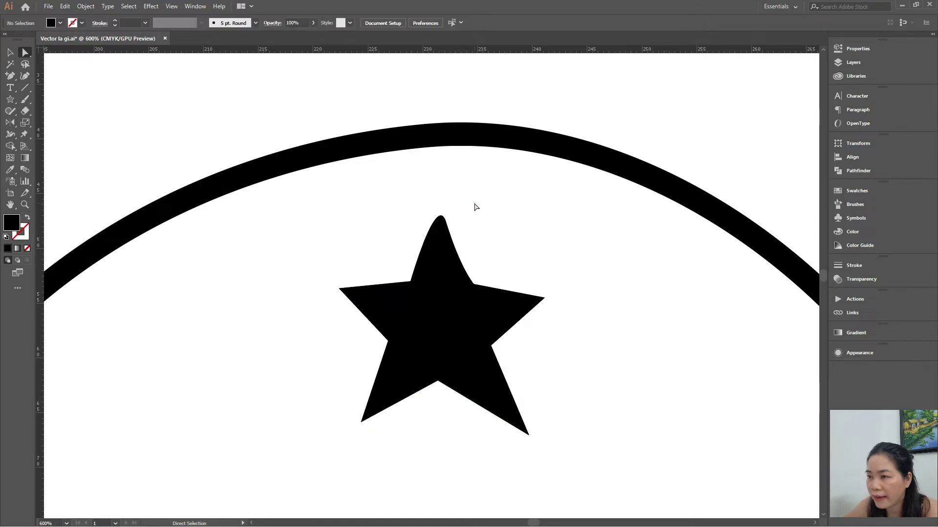
pyautogui.hotkey('ctrl', 'z')
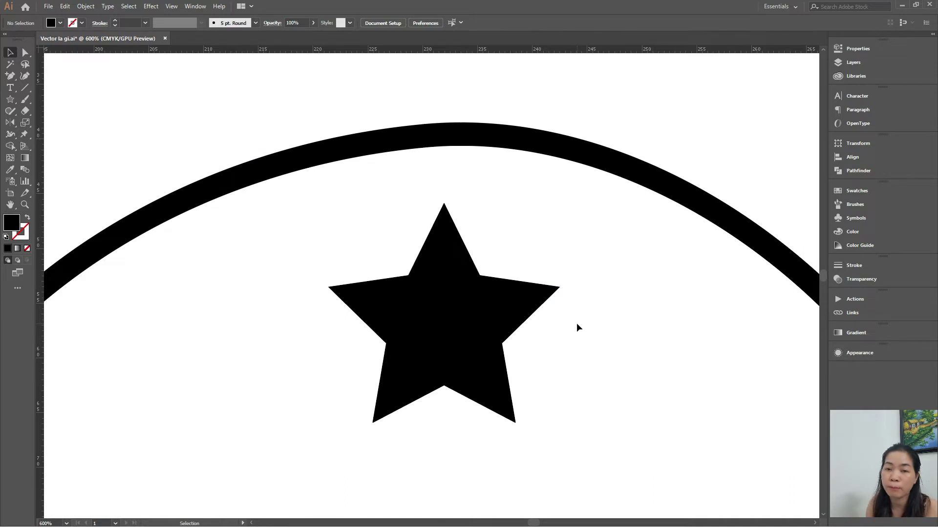
# - Zoom in on the star and drag a live corner widget to round its corners at 1.05 mm
pyautogui.click(453, 289)
pyautogui.scroll(1, 479, 246)
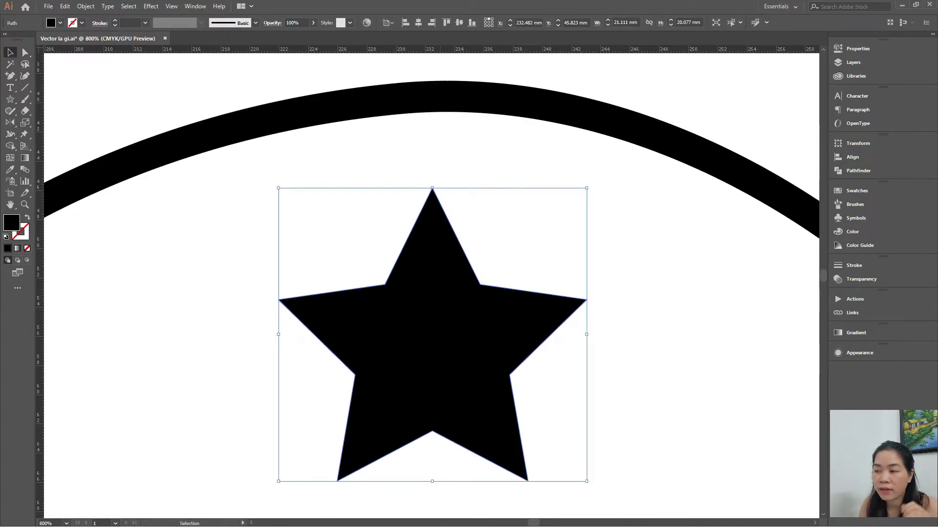
pyautogui.click(494, 241)
pyautogui.click(440, 263)
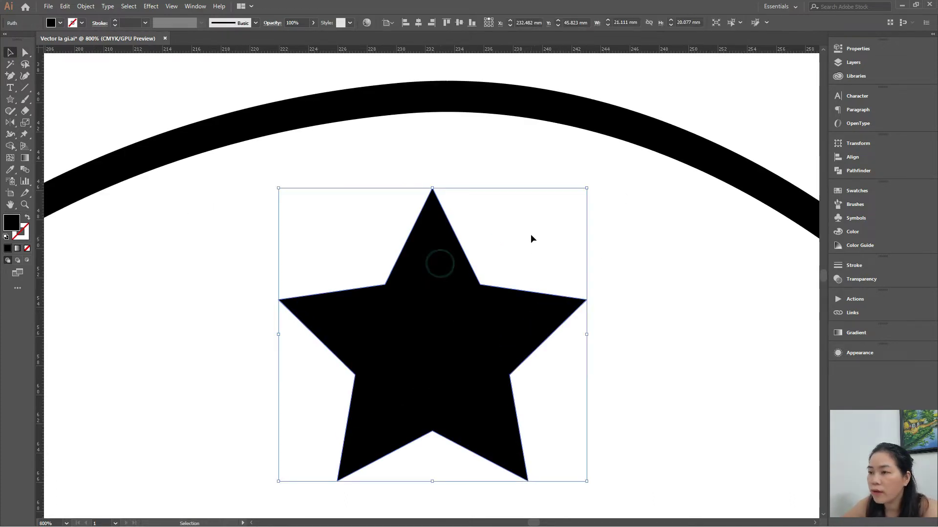
pyautogui.click(445, 267)
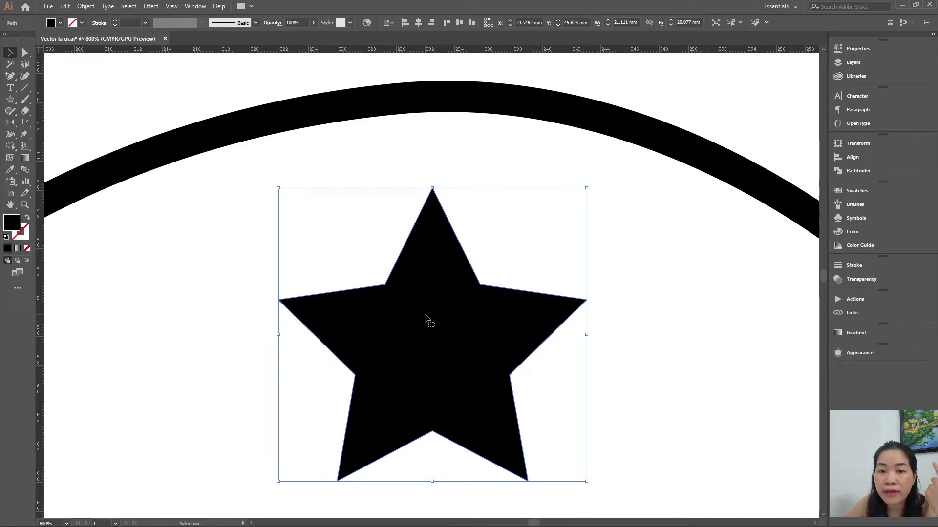
pyautogui.click(447, 299)
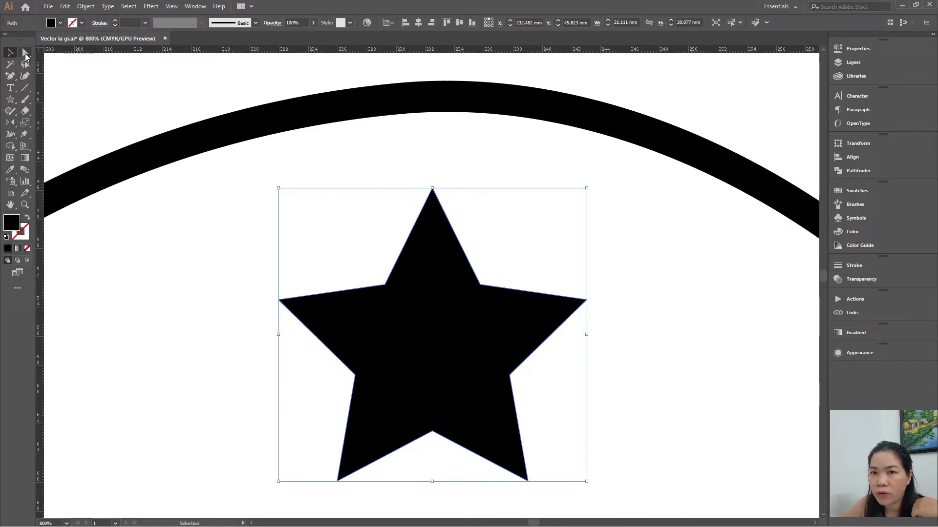
pyautogui.click(25, 52)
pyautogui.click(74, 57)
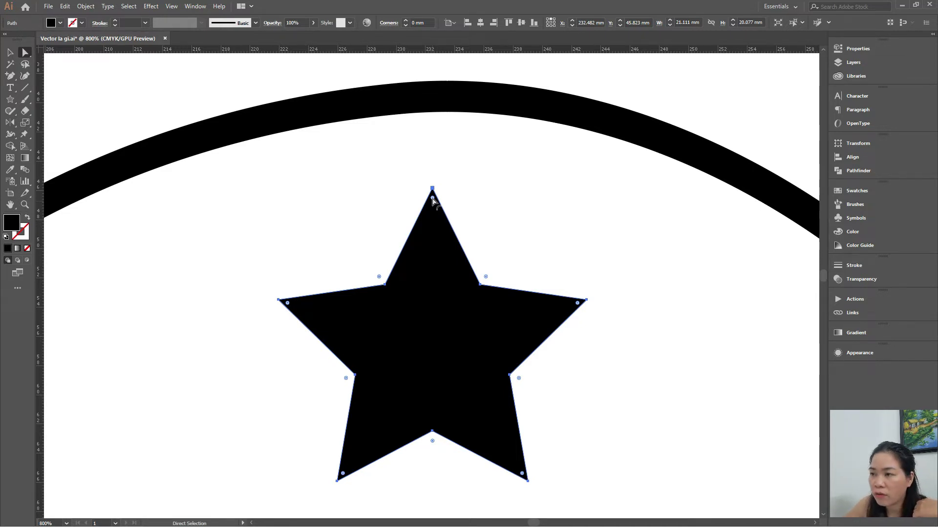
pyautogui.moveTo(432, 198); pyautogui.dragTo(432, 225)
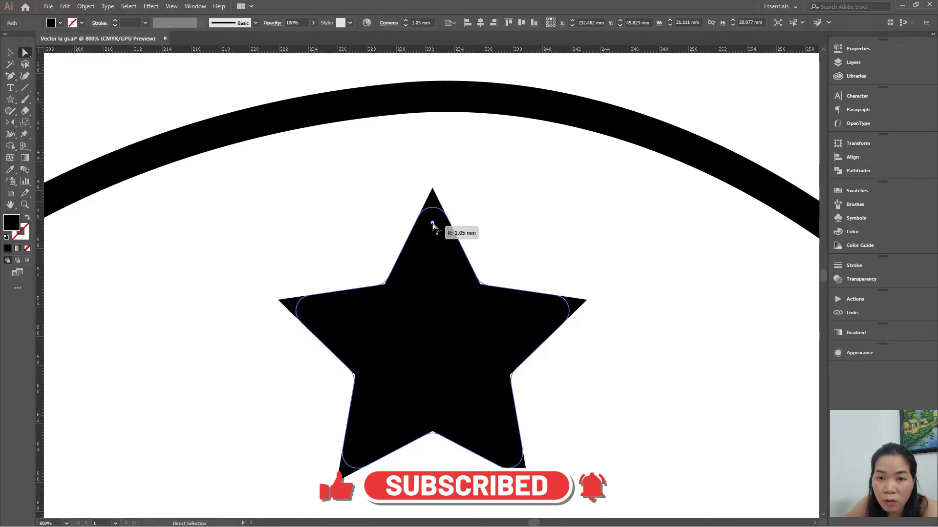
# - Round the star's corners with the live-corner widget, settling at about 1.51 mm instead of 2.89 mm
pyautogui.moveTo(433, 225); pyautogui.dragTo(437, 294)
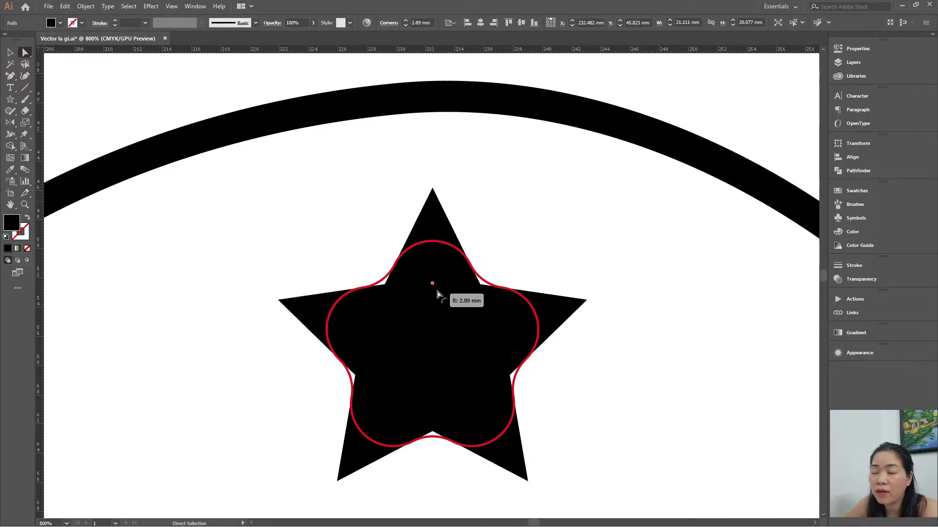
pyautogui.moveTo(437, 294); pyautogui.dragTo(437, 294)
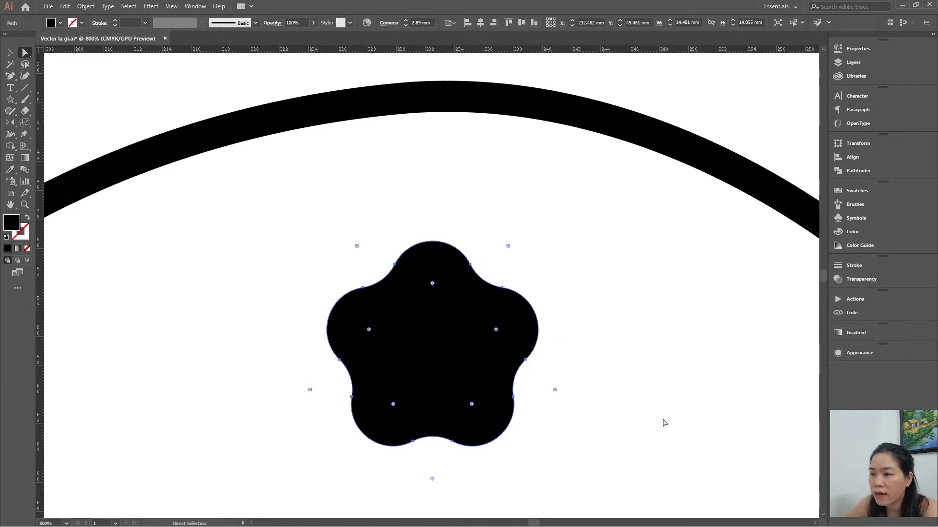
pyautogui.hotkey('ctrl', 'z')
pyautogui.hotkey('ctrl', 'z')
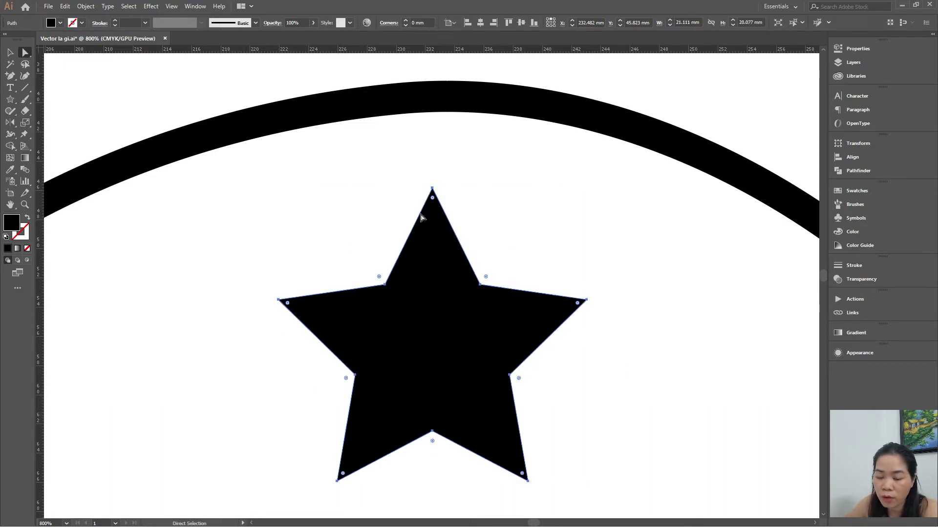
pyautogui.moveTo(432, 200); pyautogui.dragTo(435, 253)
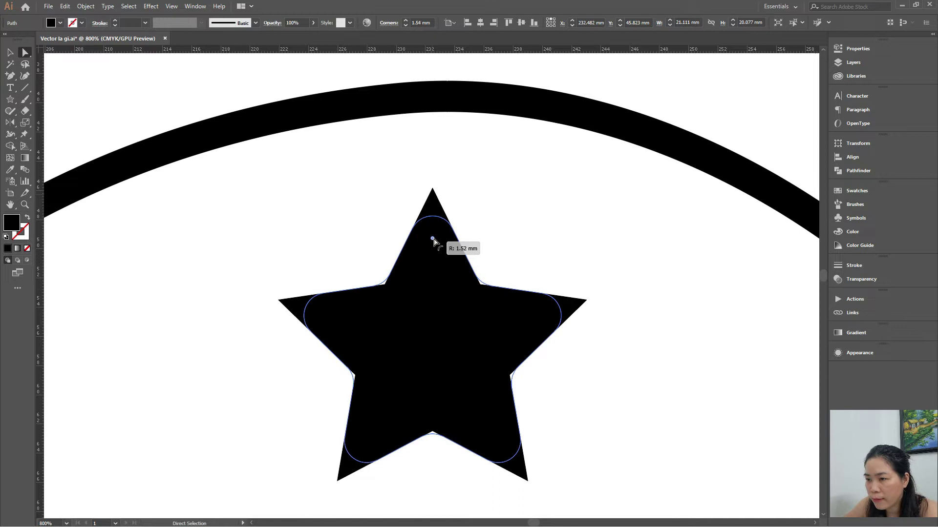
pyautogui.moveTo(436, 252); pyautogui.dragTo(433, 244)
pyautogui.press('v')
pyautogui.click(578, 251)
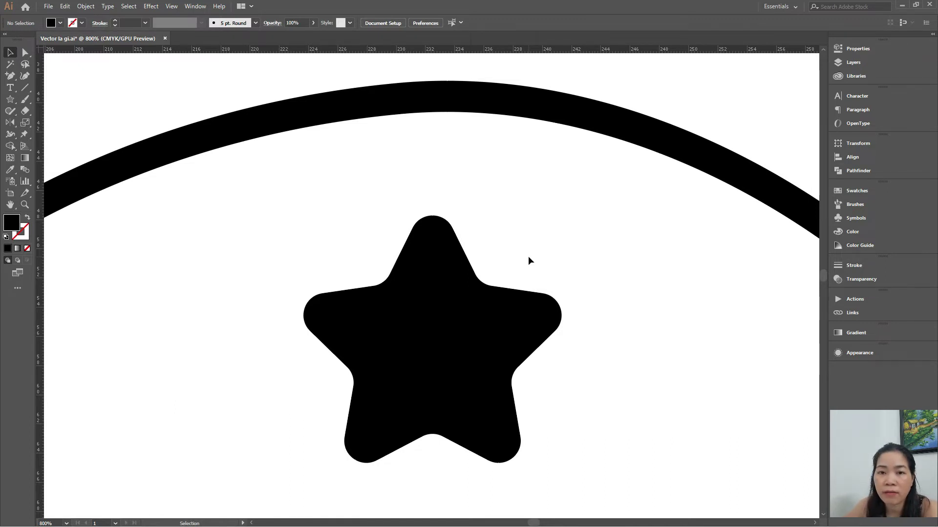
# - Reselect the star and its anchor points, then undo the rounding to restore sharp points
pyautogui.click(441, 272)
pyautogui.click(493, 254)
pyautogui.moveTo(502, 225); pyautogui.dragTo(430, 299)
pyautogui.click(504, 250)
pyautogui.moveTo(475, 215); pyautogui.dragTo(419, 297)
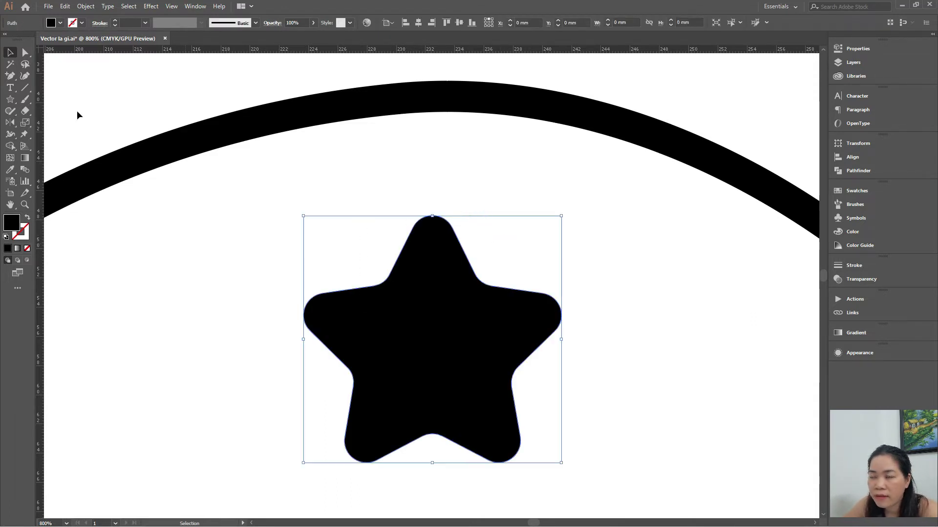
pyautogui.click(25, 51)
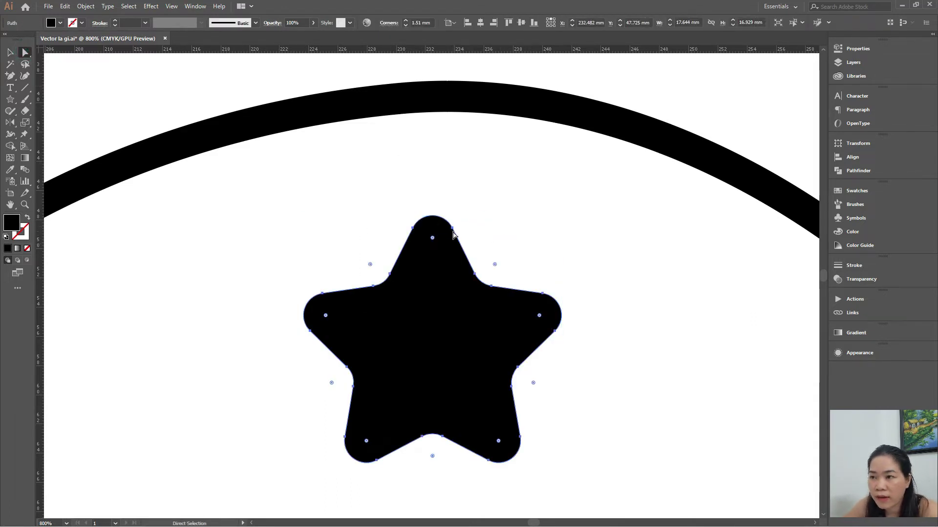
pyautogui.click(412, 230)
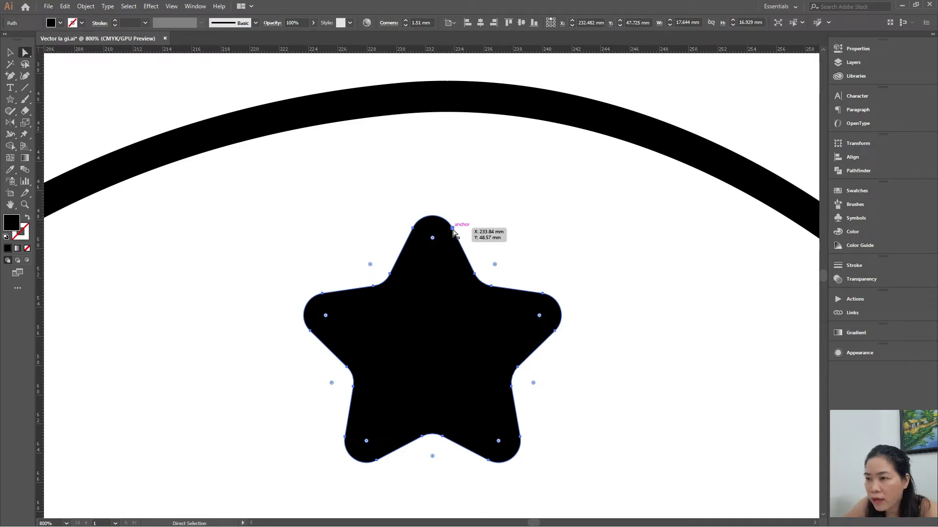
pyautogui.click(412, 228)
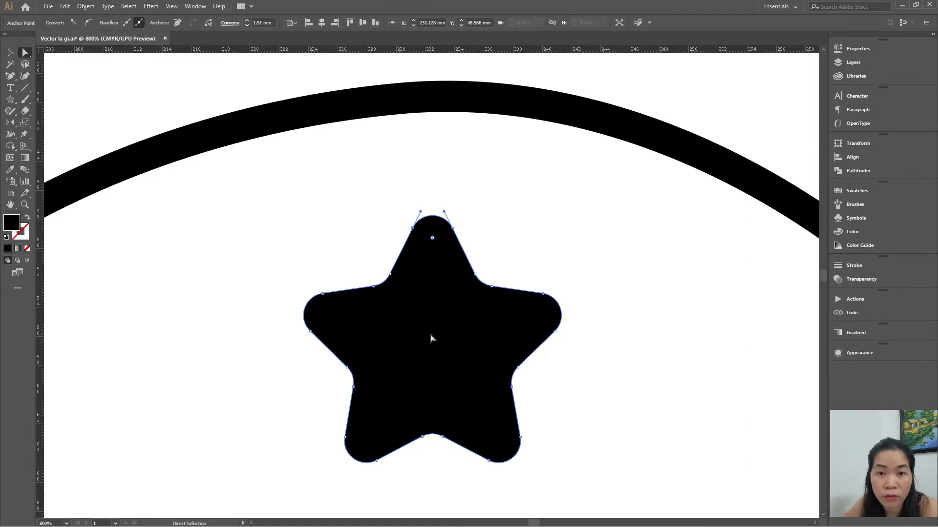
pyautogui.click(617, 318)
pyautogui.press('v')
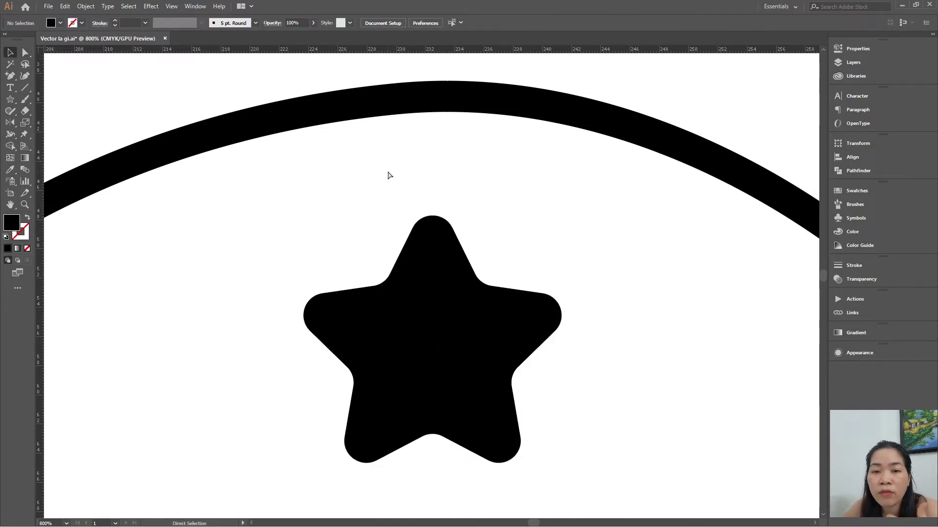
pyautogui.hotkey('ctrl', 'z')
# - Add anchor points on the left and right edges of the star's top arm
pyautogui.click(508, 214)
pyautogui.press('a')
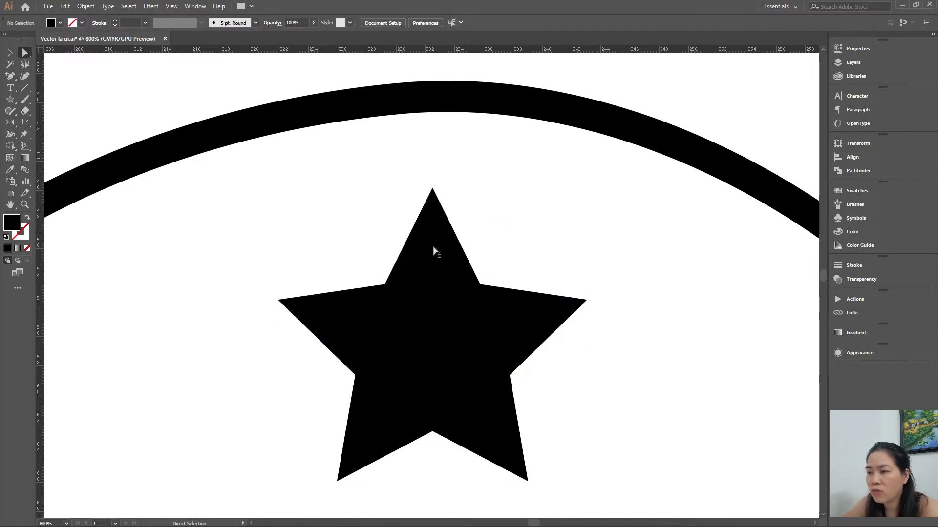
pyautogui.click(432, 247)
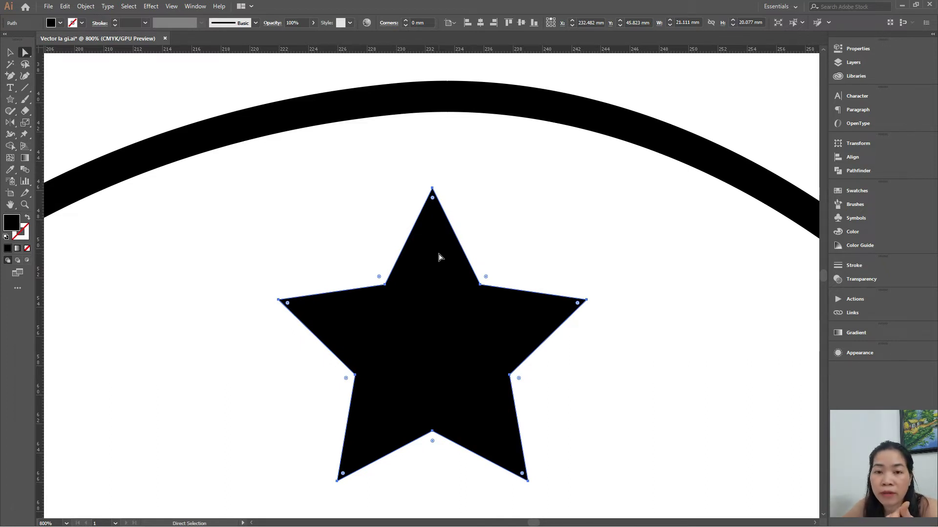
pyautogui.press('+')
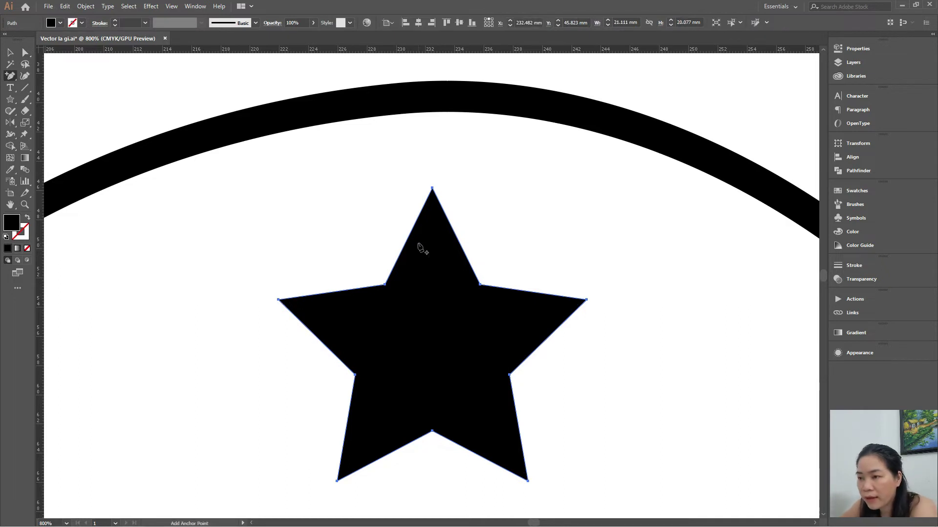
pyautogui.click(8, 77)
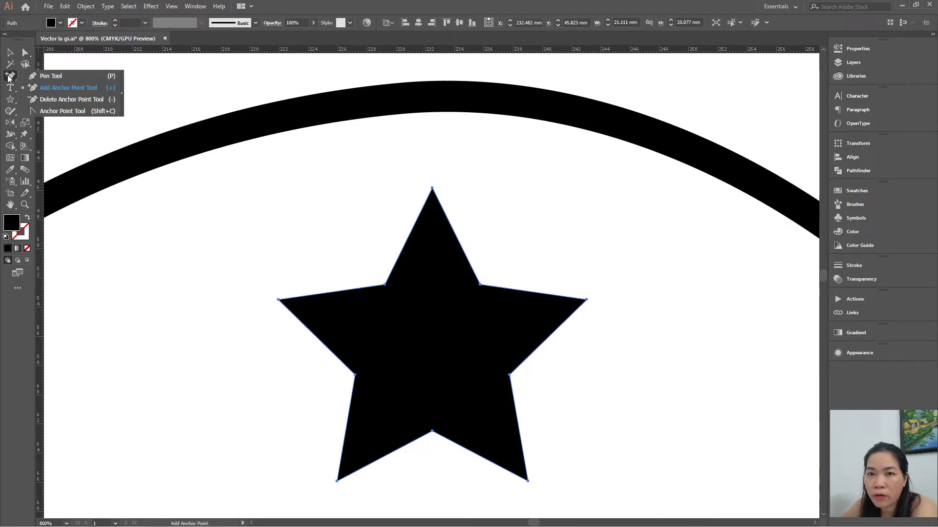
pyautogui.click(68, 89)
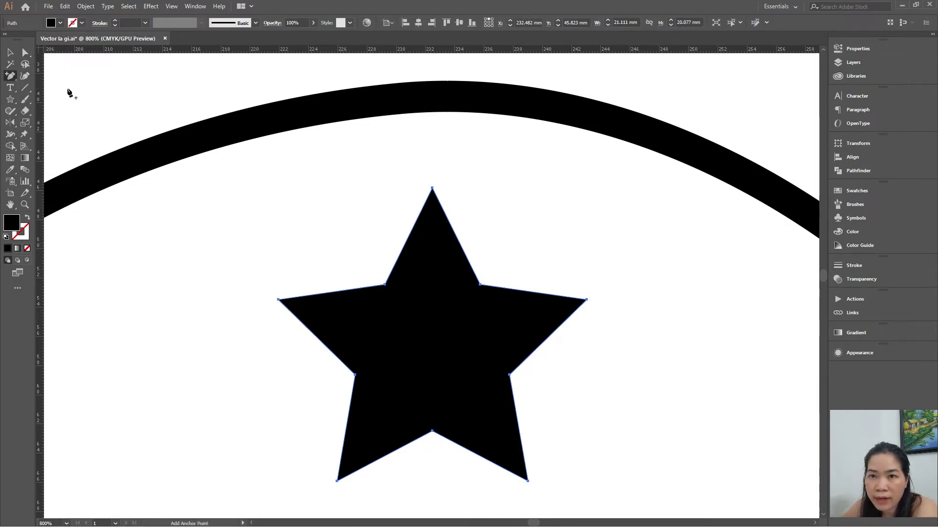
pyautogui.click(408, 236)
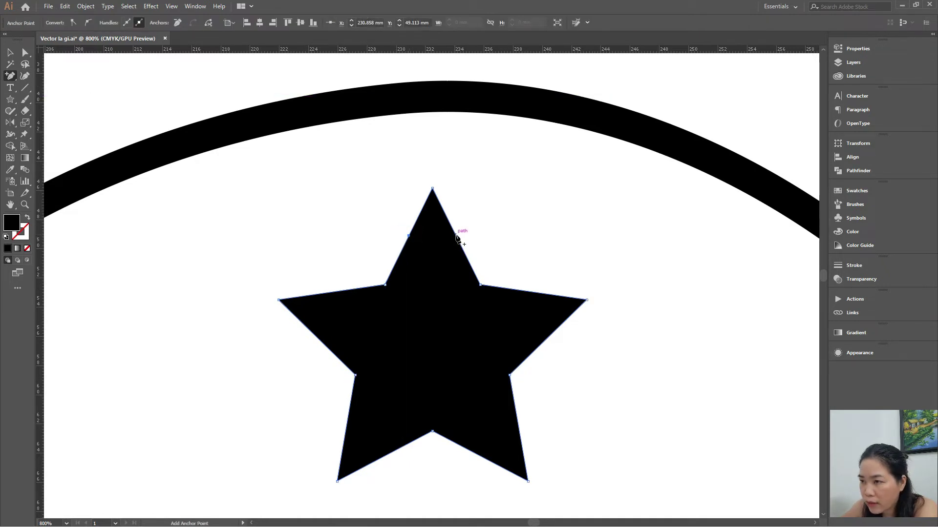
pyautogui.click(456, 235)
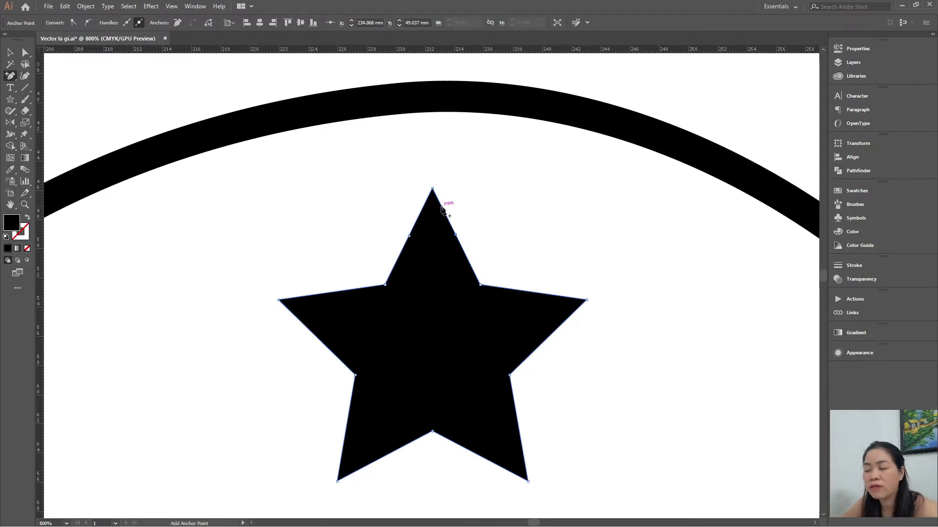
# - Delete the star's top anchor so the upper arm ends in a flat edge
pyautogui.keyDown('alt'); pyautogui.click(10, 77); pyautogui.keyUp('alt')
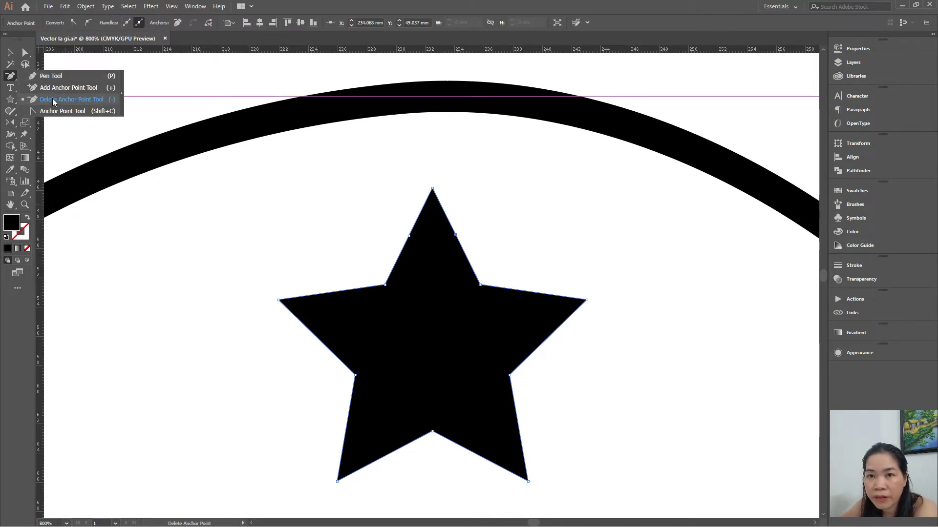
pyautogui.click(52, 98)
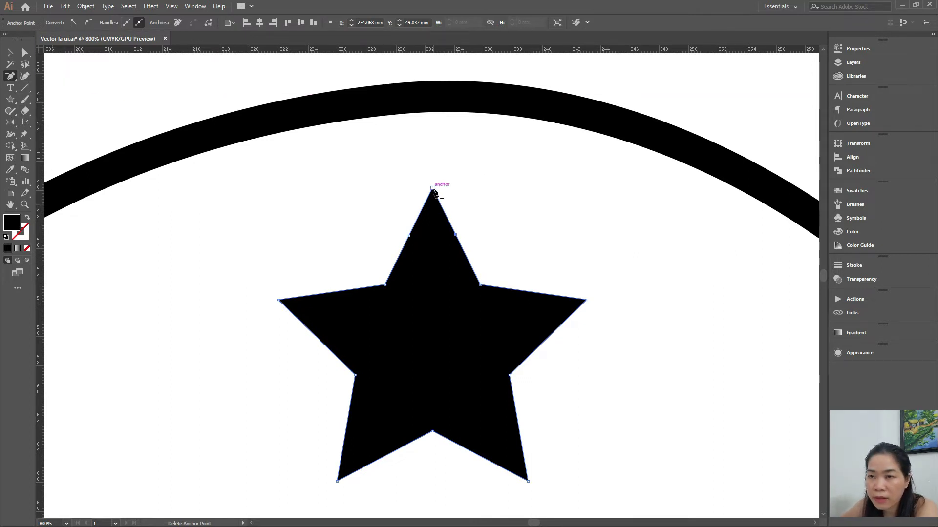
pyautogui.click(432, 189)
pyautogui.click(10, 52)
pyautogui.click(481, 218)
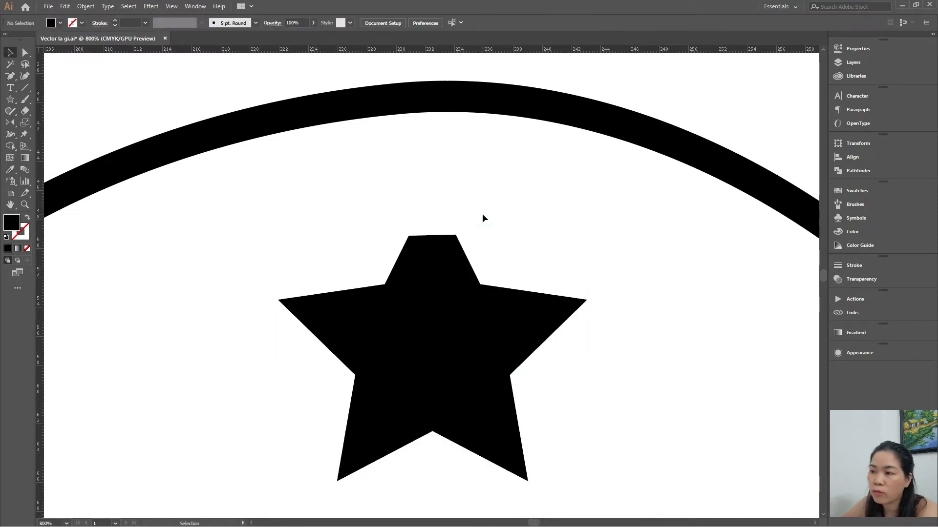
# - Convert the star's top-right anchor to smooth and reshape its upper right edge
pyautogui.click(434, 259)
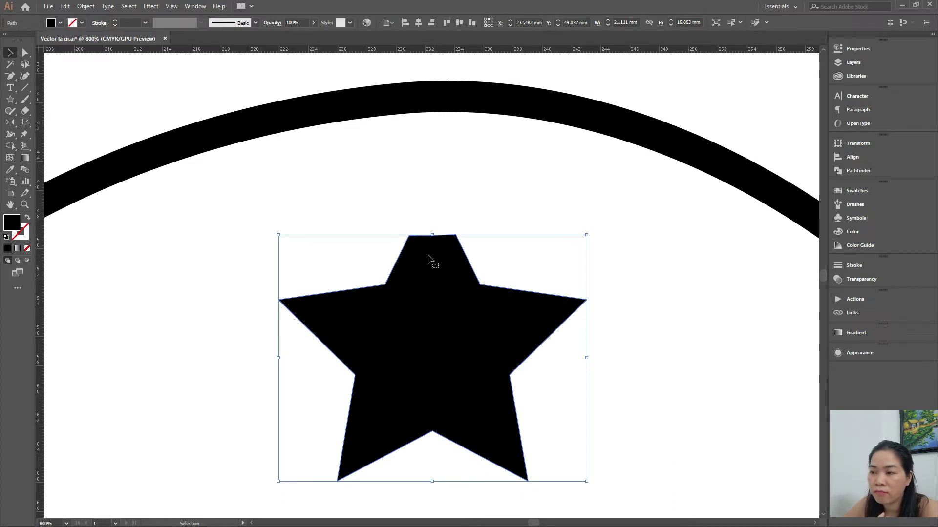
pyautogui.click(472, 216)
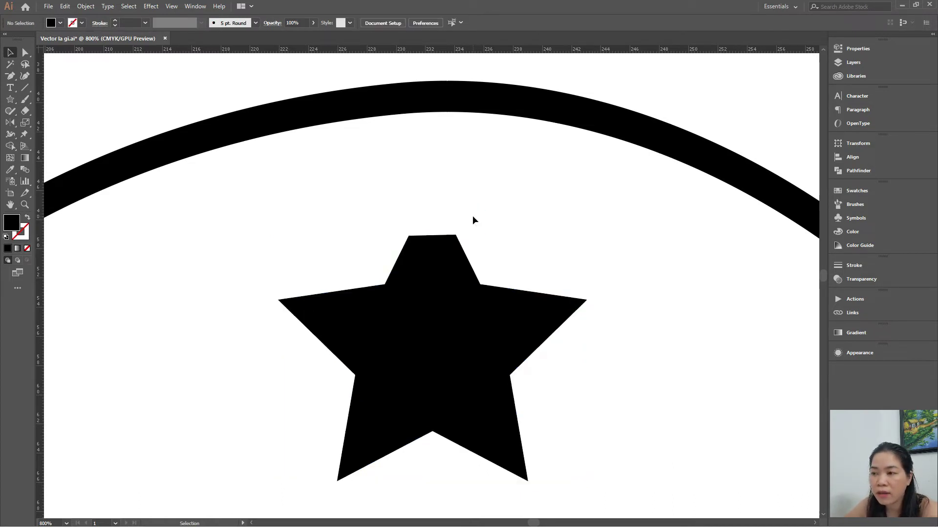
pyautogui.click(469, 215)
pyautogui.click(418, 307)
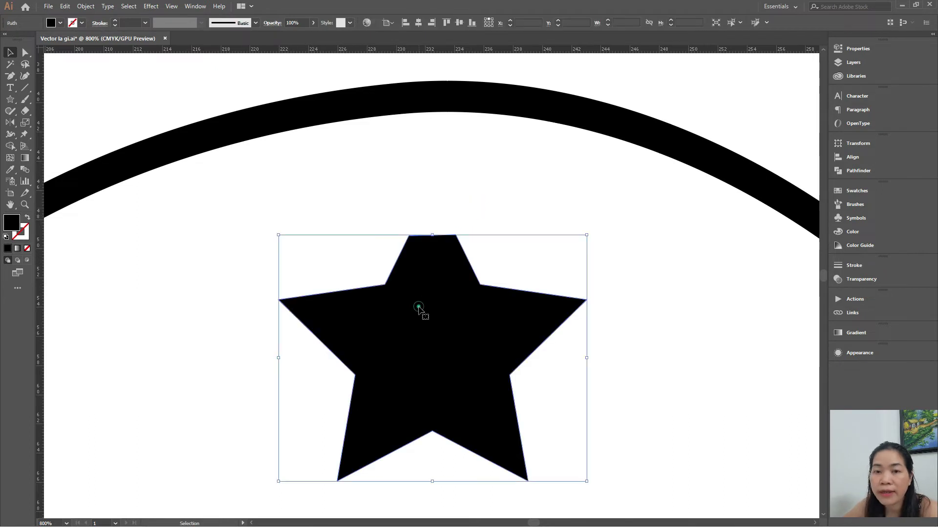
pyautogui.press('a')
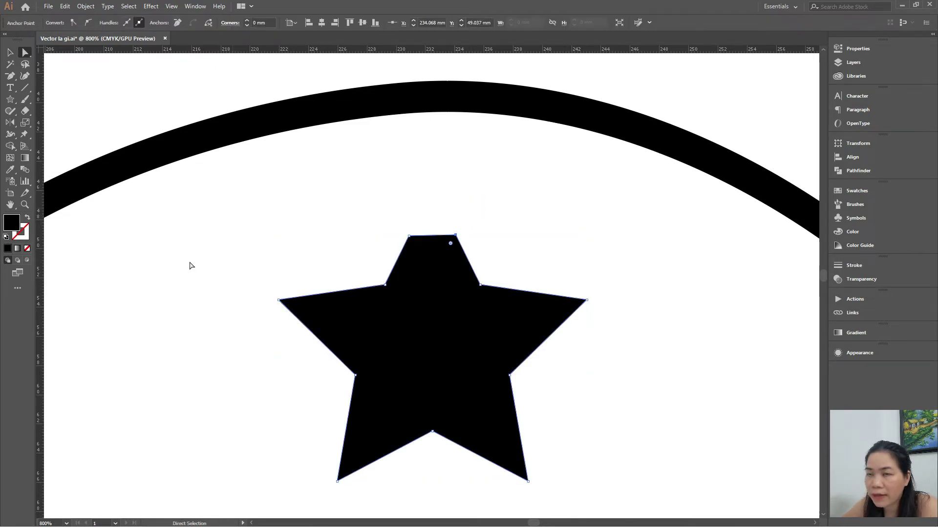
pyautogui.click(89, 23)
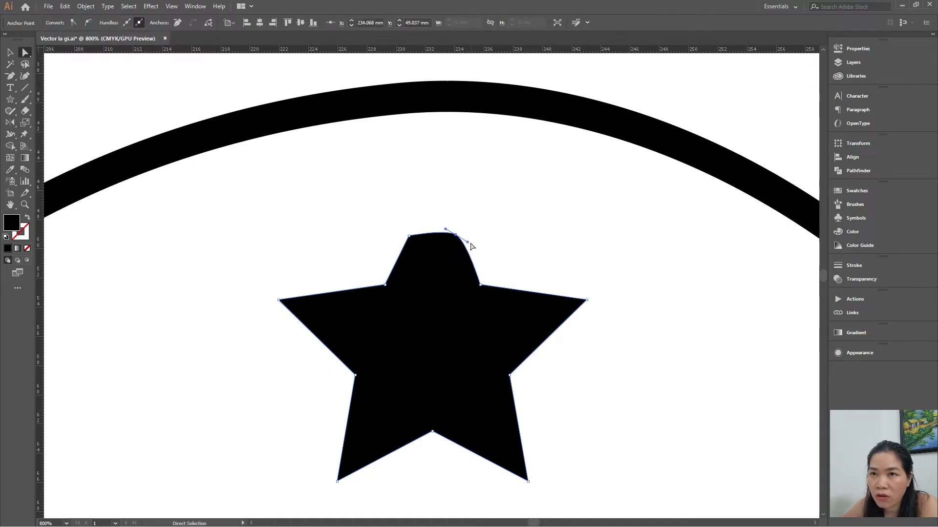
pyautogui.moveTo(467, 242); pyautogui.dragTo(468, 262)
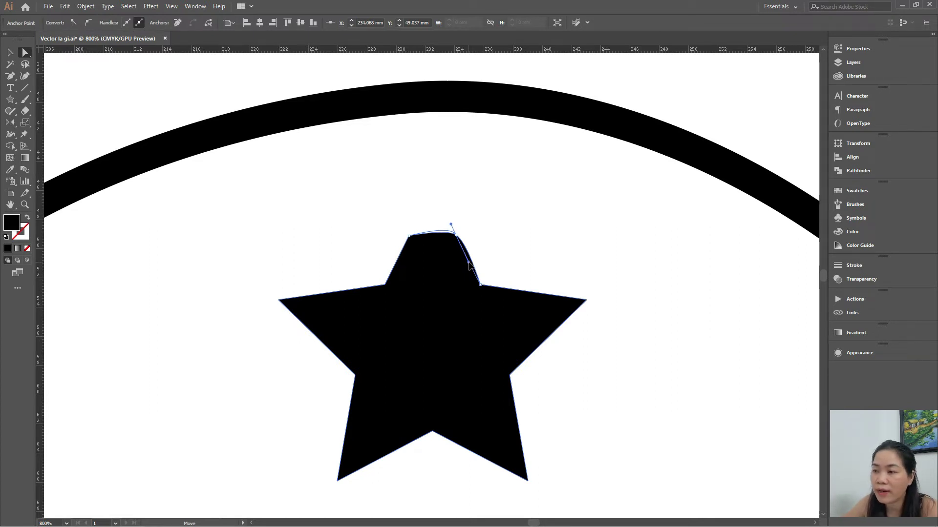
# - Smooth the top-left anchor and pull both tip handles upward into a rounded dome
pyautogui.click(409, 238)
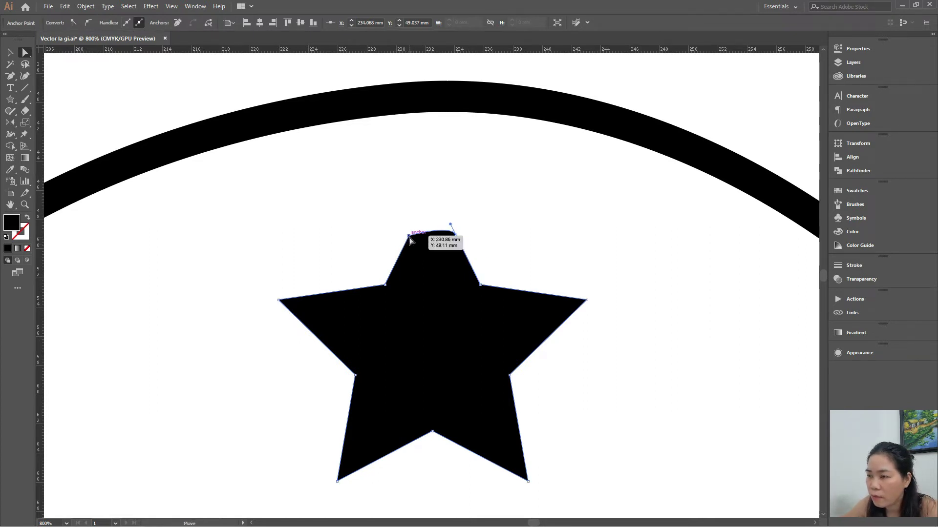
pyautogui.moveTo(410, 239); pyautogui.dragTo(410, 238)
pyautogui.click(88, 26)
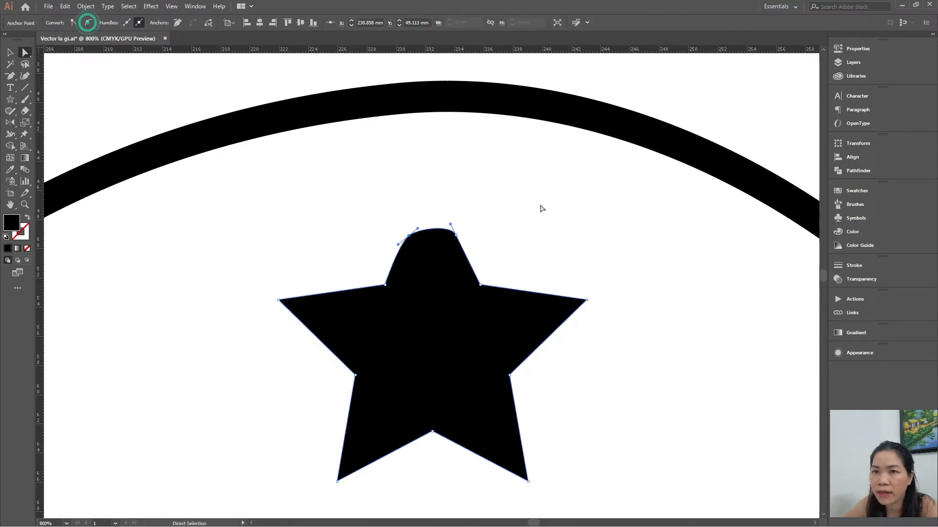
pyautogui.moveTo(429, 237); pyautogui.dragTo(420, 210)
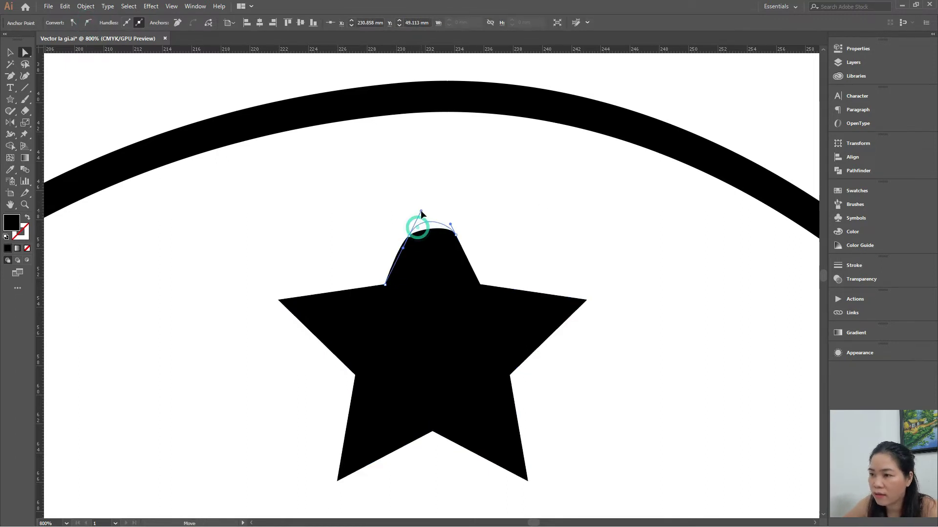
pyautogui.moveTo(421, 210); pyautogui.dragTo(421, 210)
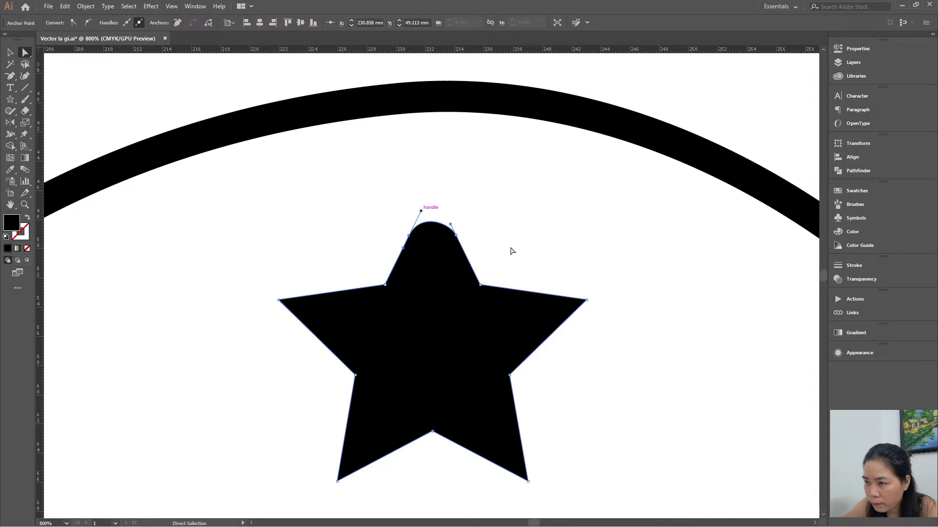
pyautogui.click(456, 235)
pyautogui.moveTo(450, 224); pyautogui.dragTo(447, 219)
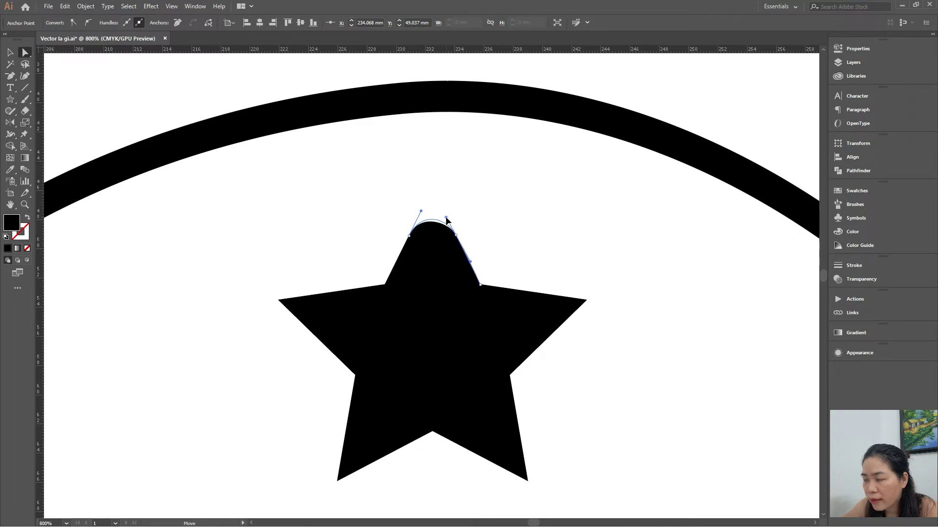
pyautogui.moveTo(446, 218); pyautogui.dragTo(446, 218)
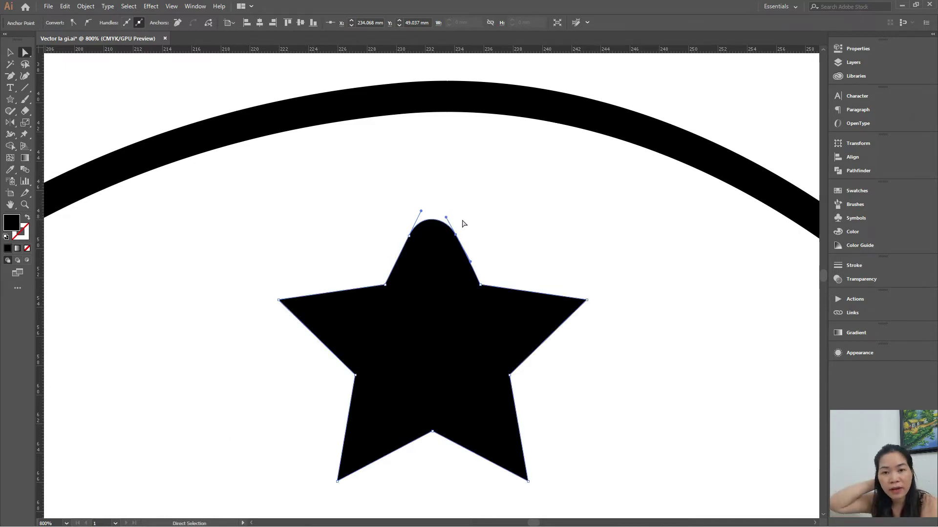
pyautogui.click(503, 234)
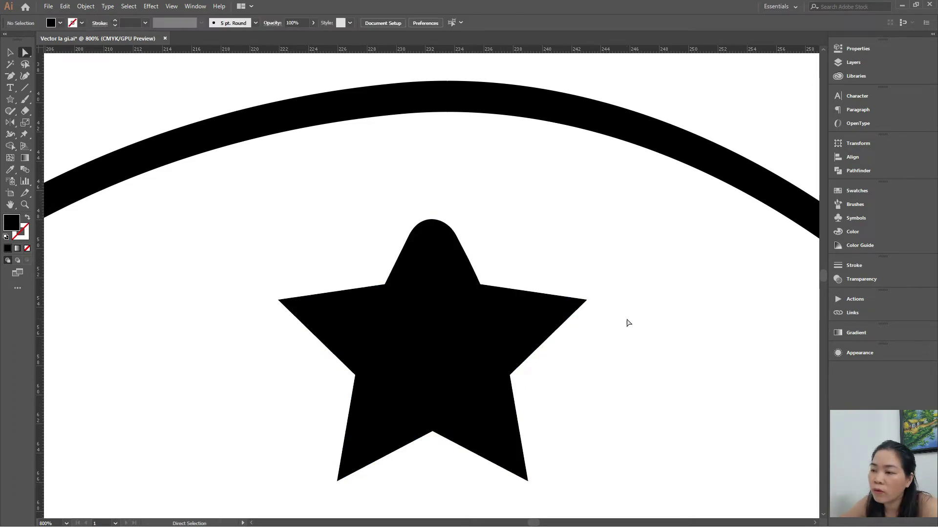
pyautogui.click(479, 363)
# - Delete the practice star and the black arc
pyautogui.click(614, 370)
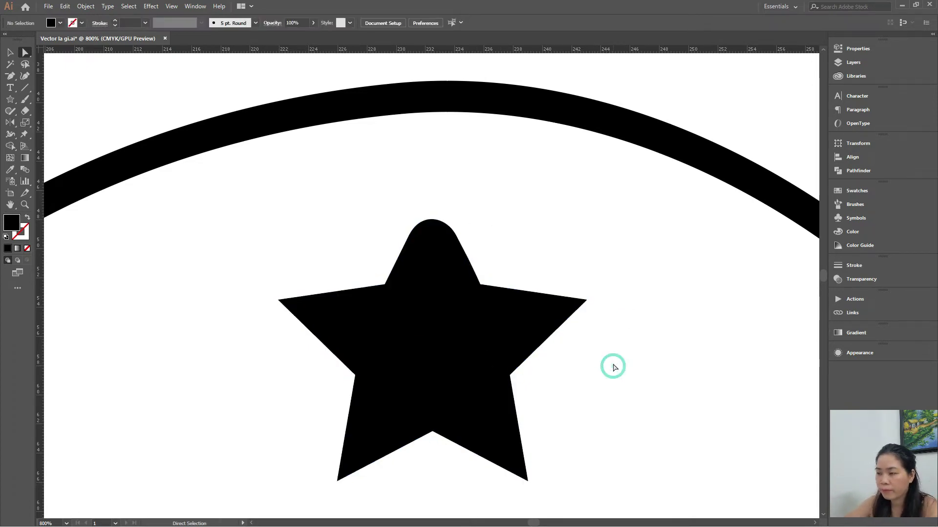
pyautogui.click(421, 325)
pyautogui.press('Delete')
pyautogui.click(429, 115)
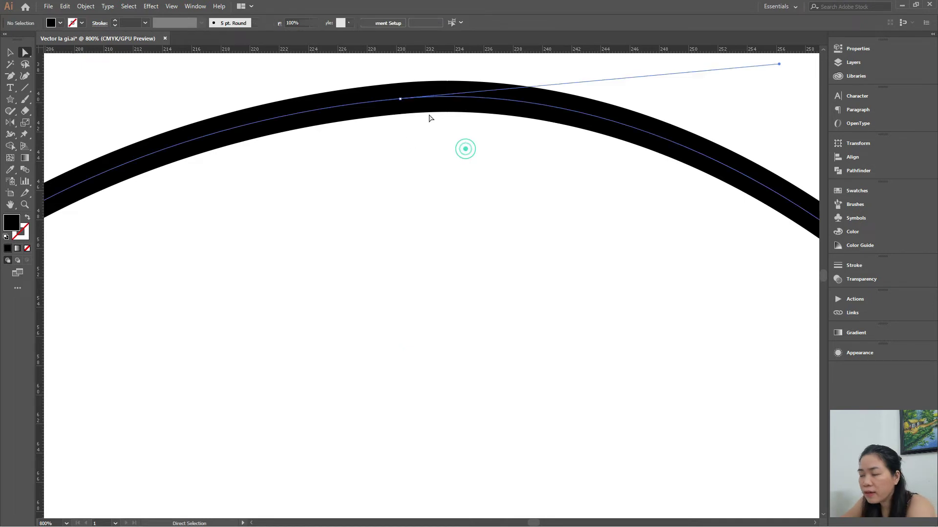
pyautogui.press('Delete')
pyautogui.press('Delete')
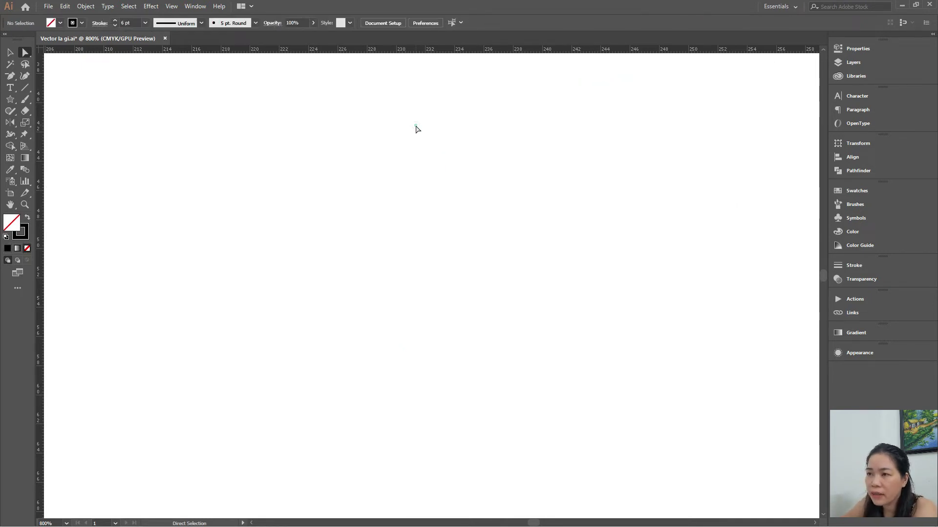
# - Draw a tall rectangle in the middle of the page
pyautogui.click(10, 99)
pyautogui.click(59, 100)
pyautogui.moveTo(217, 116)
pyautogui.mouseDown()
pyautogui.moveTo(350, 470)
pyautogui.moveTo(517, 483)
pyautogui.mouseUp()
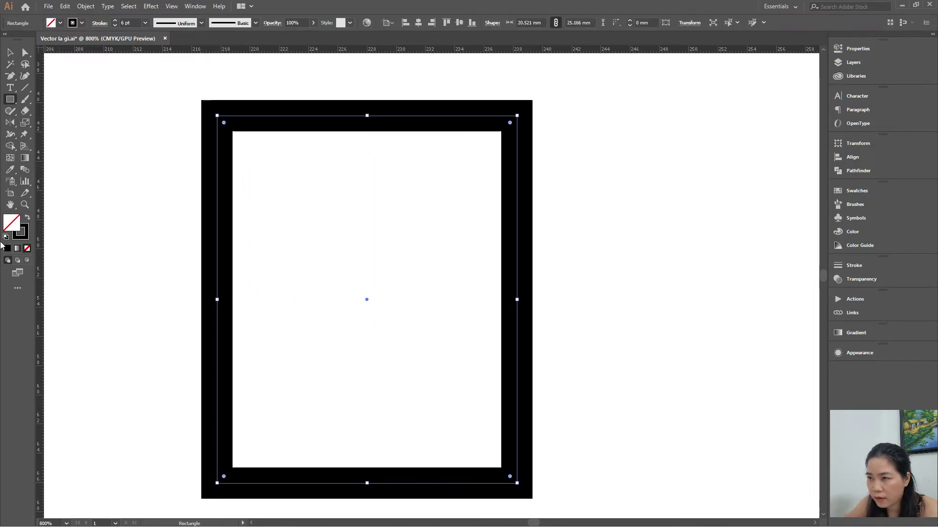
# - Give the rectangle no stroke and a light pink fill (C 0.39, M 44.71)
pyautogui.click(28, 217)
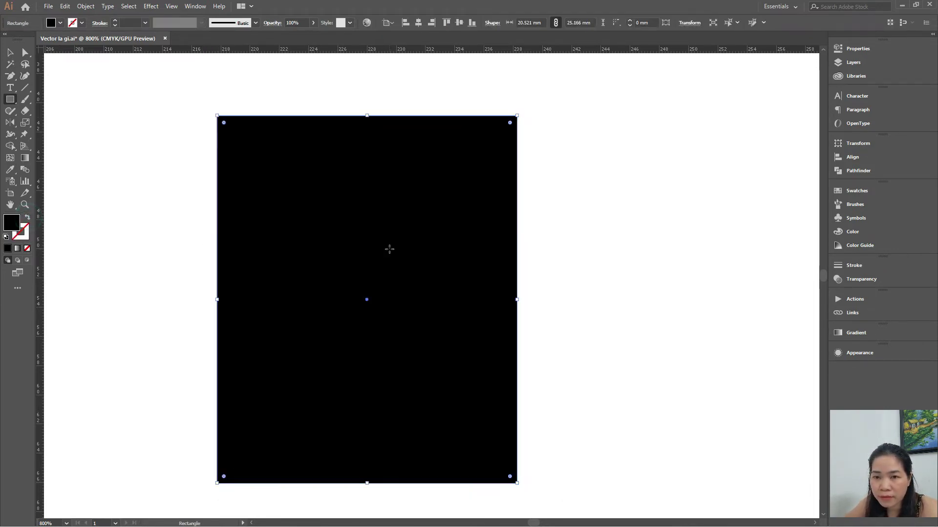
pyautogui.press('v')
pyautogui.click(394, 225)
pyautogui.click(59, 23)
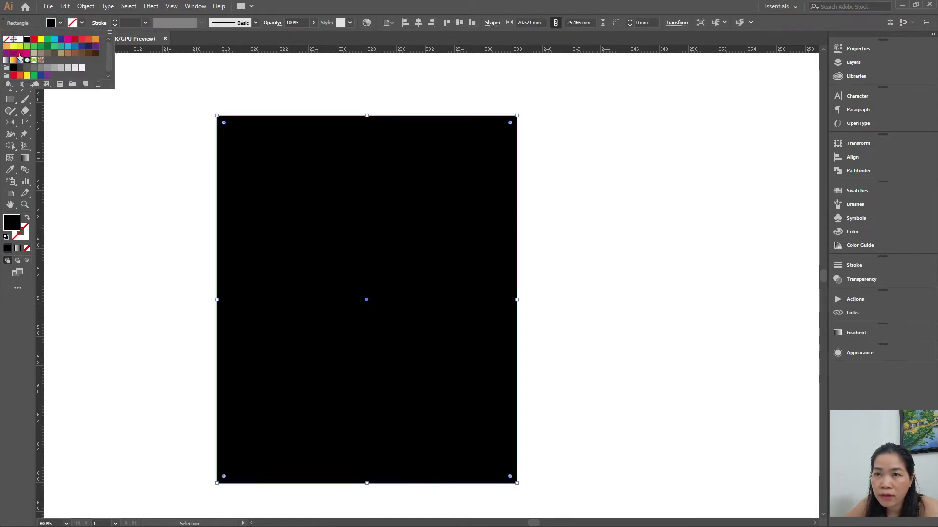
pyautogui.click(96, 40)
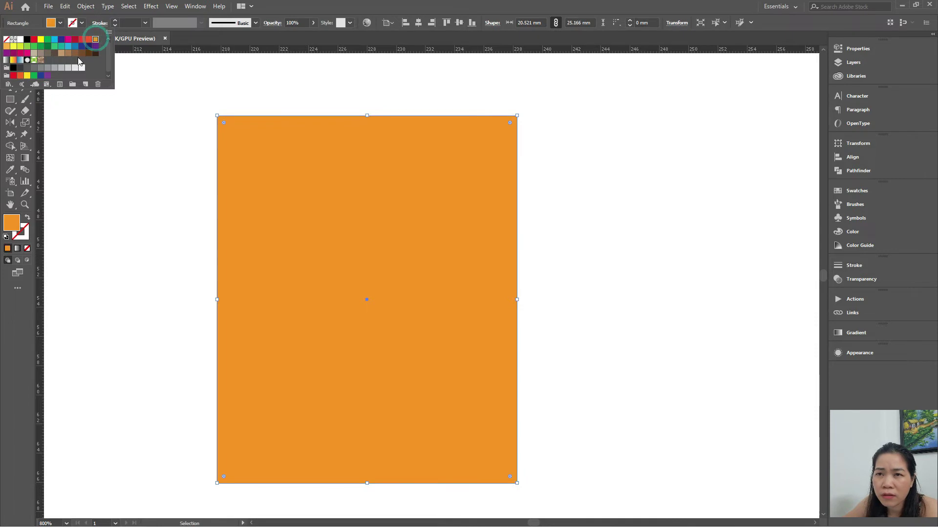
pyautogui.click(20, 76)
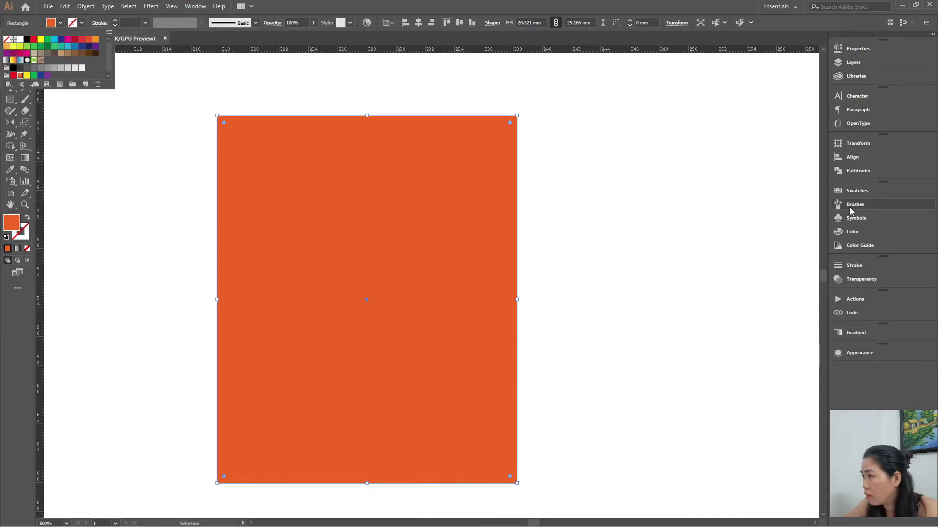
pyautogui.click(861, 232)
pyautogui.click(803, 263)
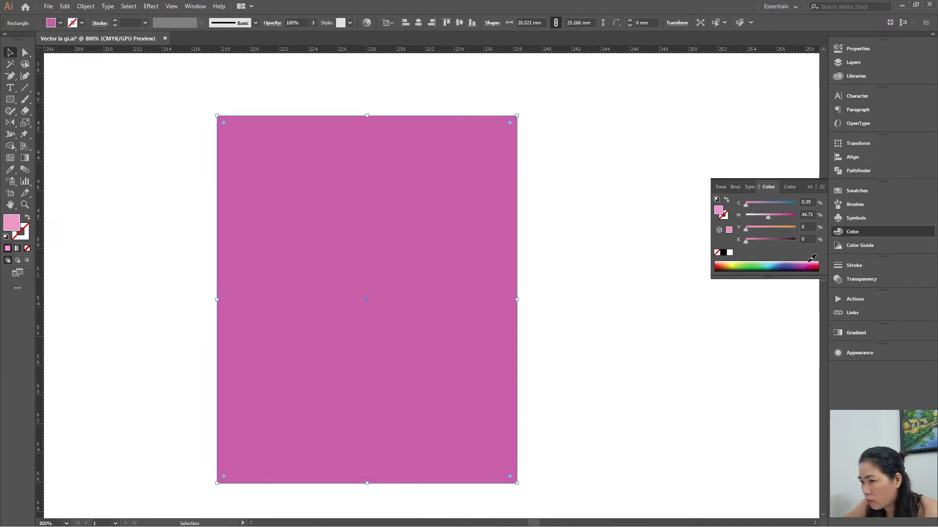
pyautogui.click(806, 263)
pyautogui.click(619, 307)
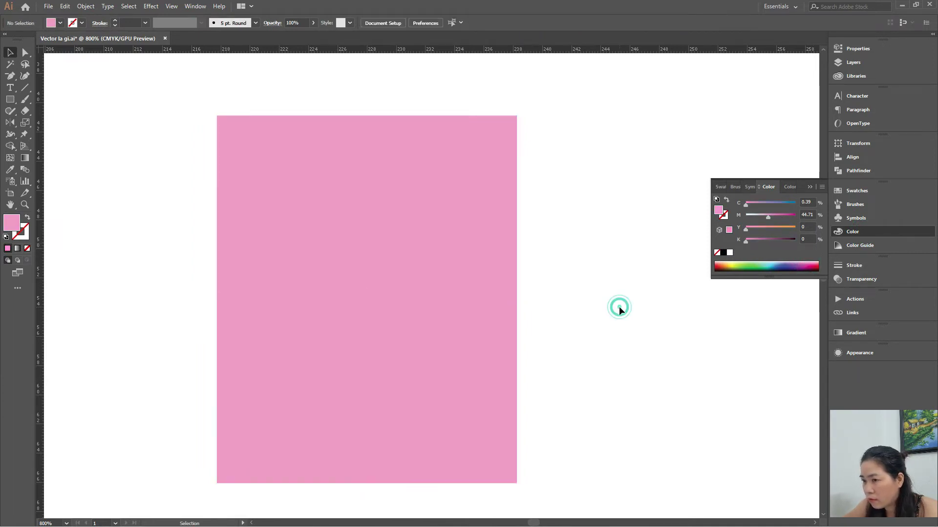
# - Draw a small five-point star and move it onto the rectangle's top-left area
pyautogui.click(620, 308)
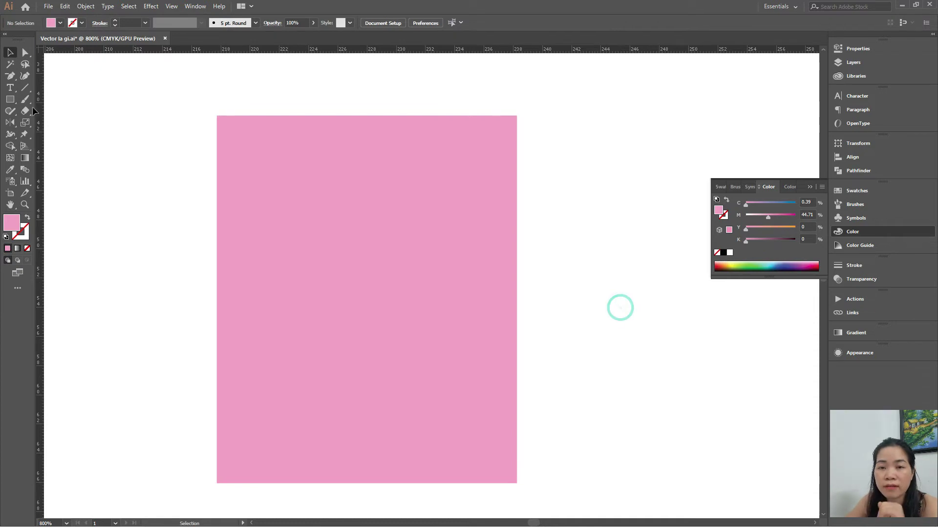
pyautogui.click(10, 100)
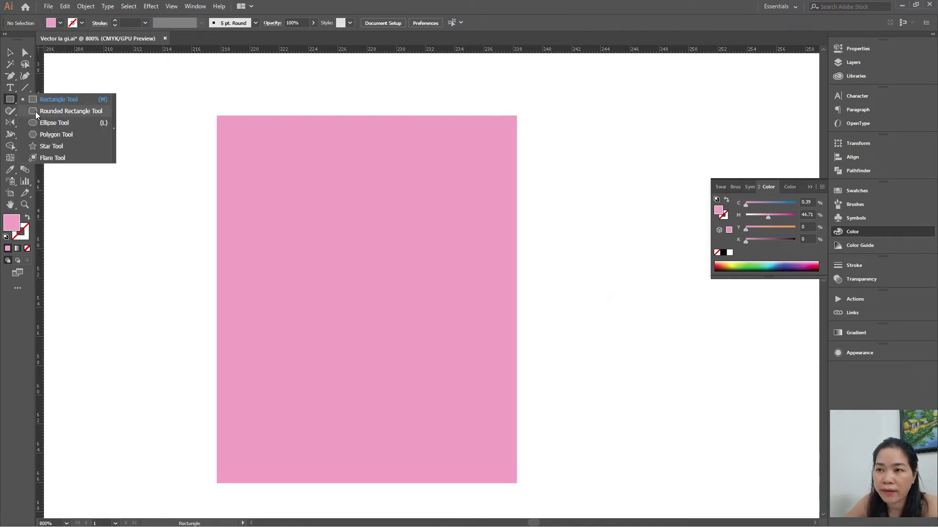
pyautogui.click(44, 146)
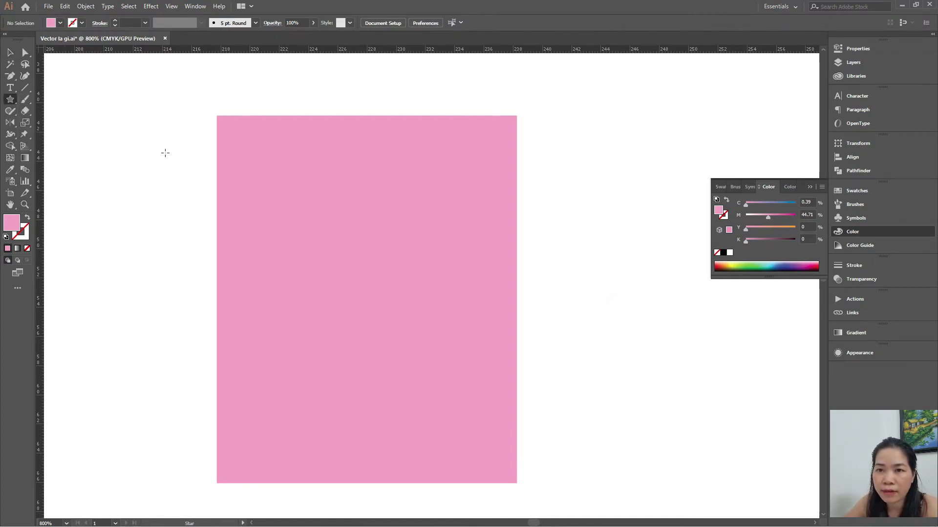
pyautogui.moveTo(165, 153); pyautogui.dragTo(182, 166)
pyautogui.click(10, 52)
pyautogui.moveTo(162, 158); pyautogui.dragTo(256, 157)
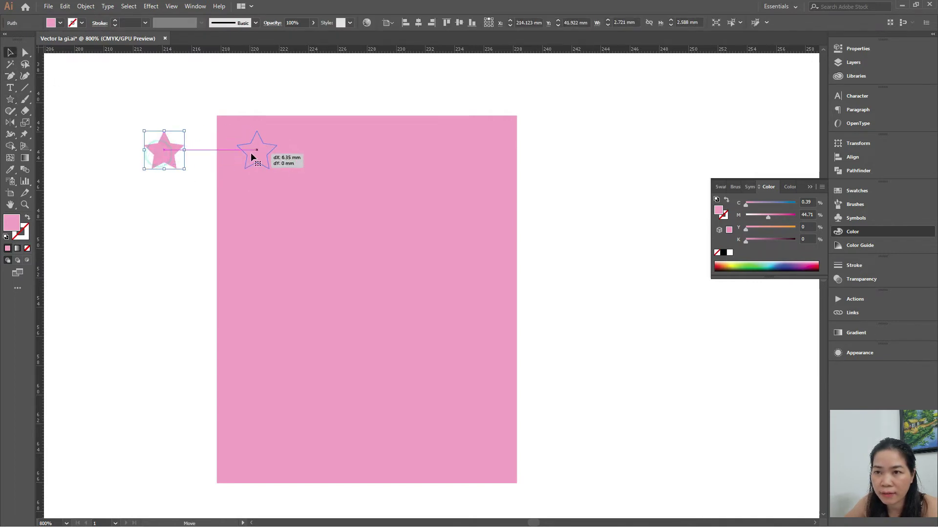
# - Fill the star white with no outline
pyautogui.press('i')
pyautogui.click(327, 90)
pyautogui.press('v')
pyautogui.click(166, 149)
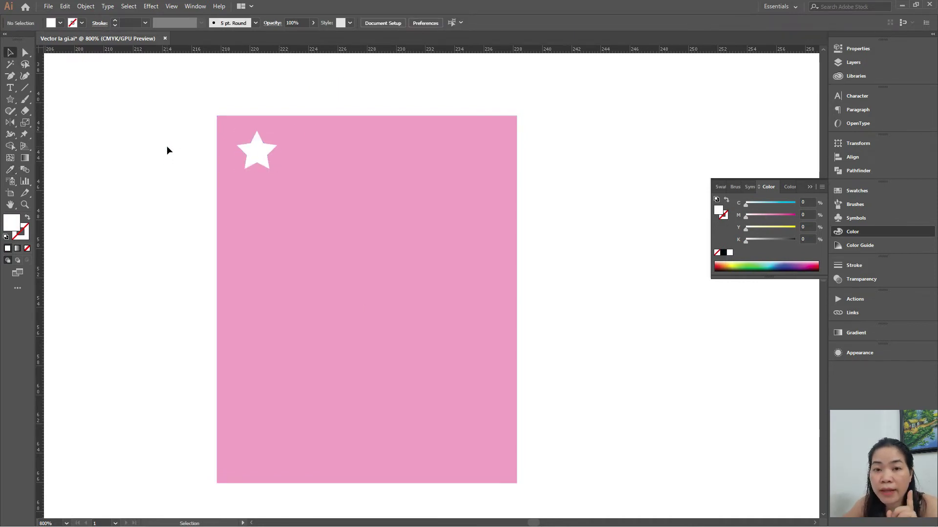
pyautogui.click(259, 145)
# - Round all corners of the white star with the live-corner widget
pyautogui.click(25, 51)
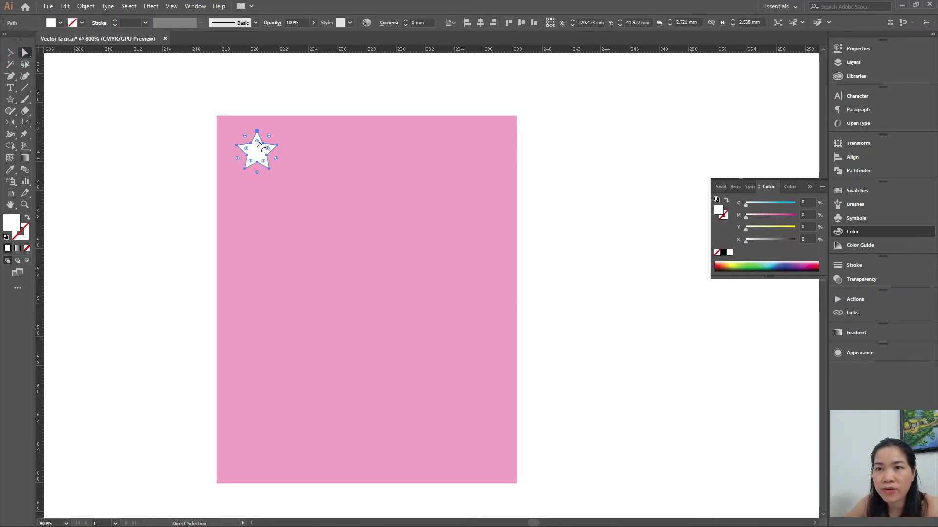
pyautogui.scroll(4, 256, 137)
pyautogui.moveTo(260, 137); pyautogui.dragTo(259, 148)
pyautogui.click(10, 52)
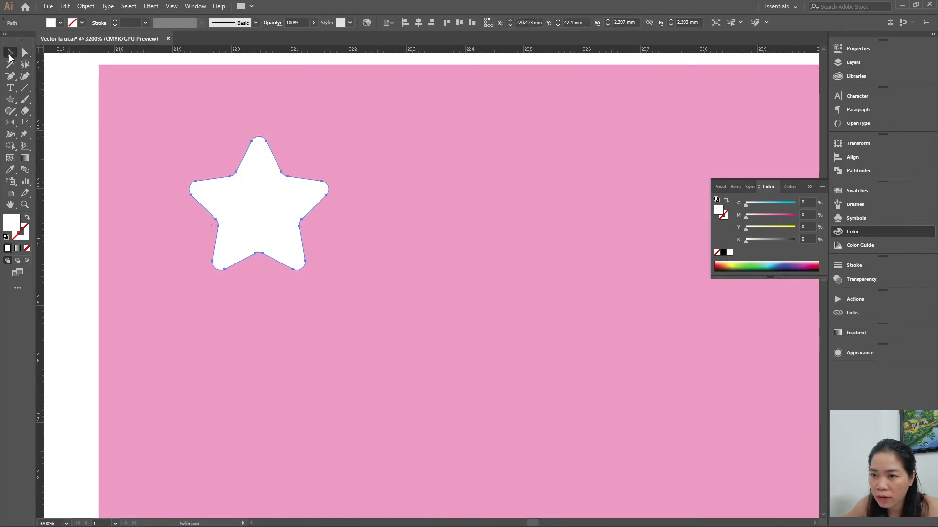
pyautogui.click(74, 120)
pyautogui.scroll(-1, 271, 141)
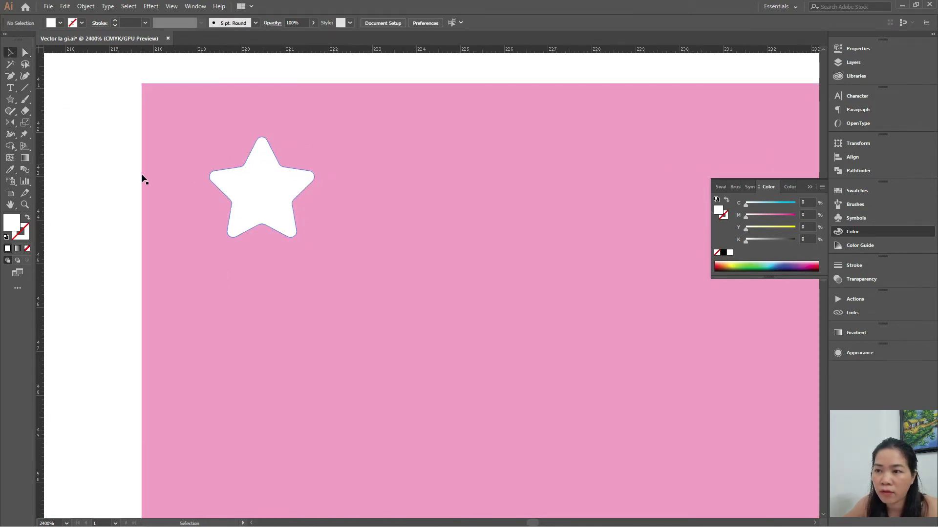
pyautogui.scroll(-1, 118, 160)
# - Alt-drag a copy of the star up-right and shrink it to about half size
pyautogui.moveTo(202, 190)
pyautogui.mouseDown()
pyautogui.moveTo(185, 230)
pyautogui.moveTo(236, 169)
pyautogui.mouseUp()
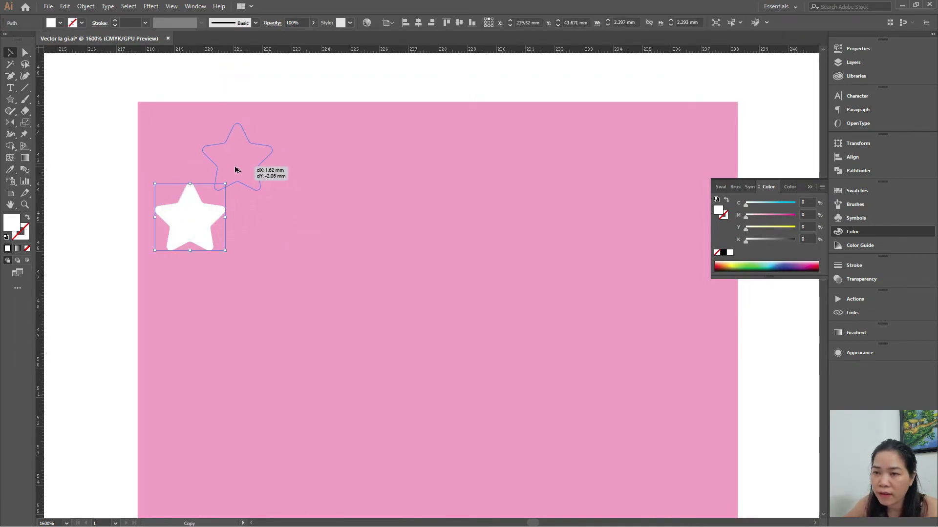
pyautogui.moveTo(236, 170); pyautogui.dragTo(237, 169)
pyautogui.moveTo(272, 123)
pyautogui.mouseDown()
pyautogui.moveTo(242, 151)
pyautogui.moveTo(259, 125)
pyautogui.mouseUp()
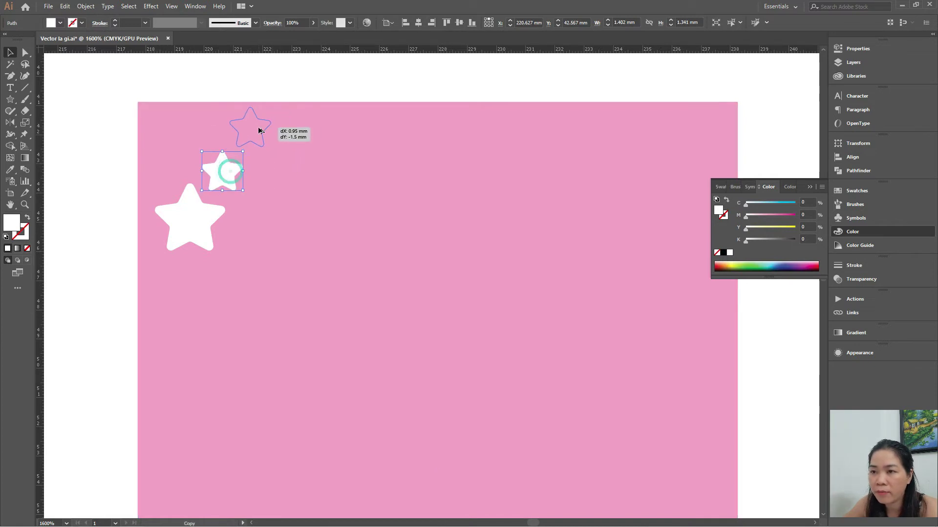
pyautogui.moveTo(273, 108); pyautogui.dragTo(258, 124)
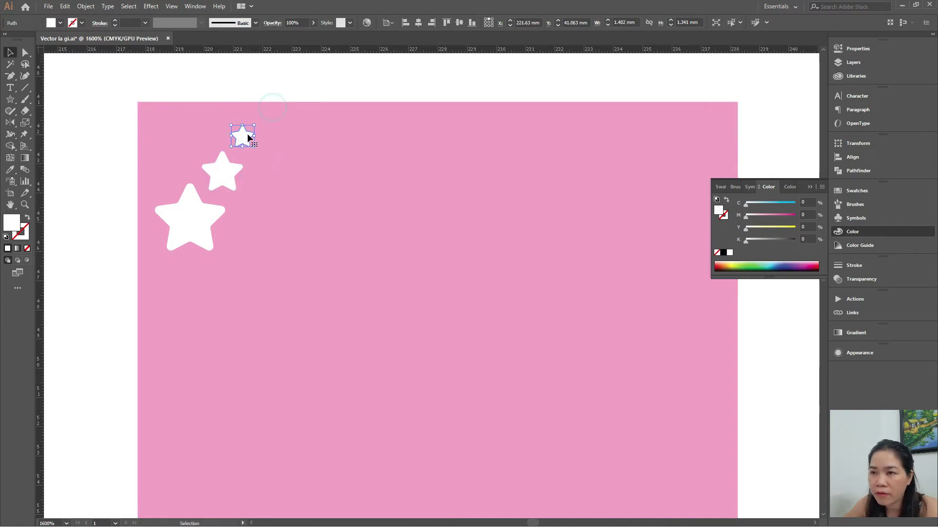
pyautogui.click(253, 88)
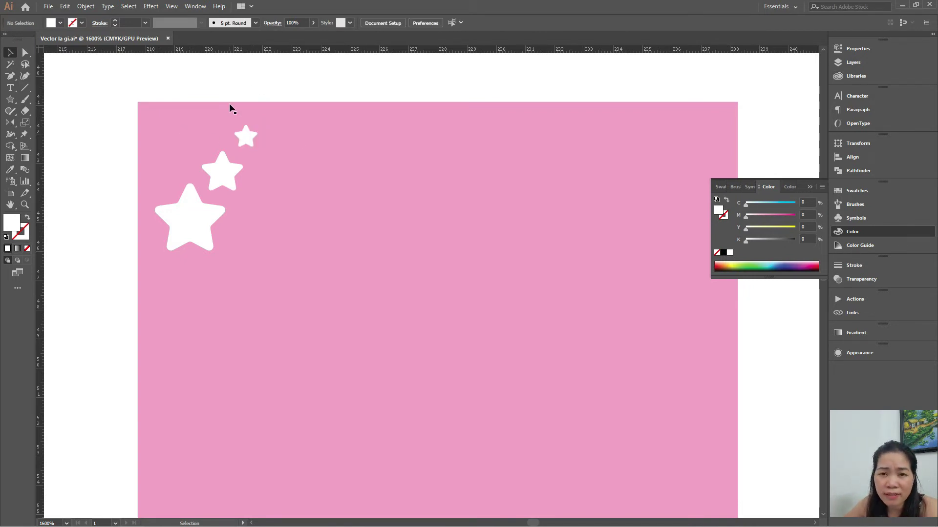
pyautogui.keyDown('alt'); pyautogui.scroll(-1, 230, 104); pyautogui.keyUp('alt')
# - Shift the artboard right in view and clear the star selection
pyautogui.click(810, 187)
pyautogui.click(725, 189)
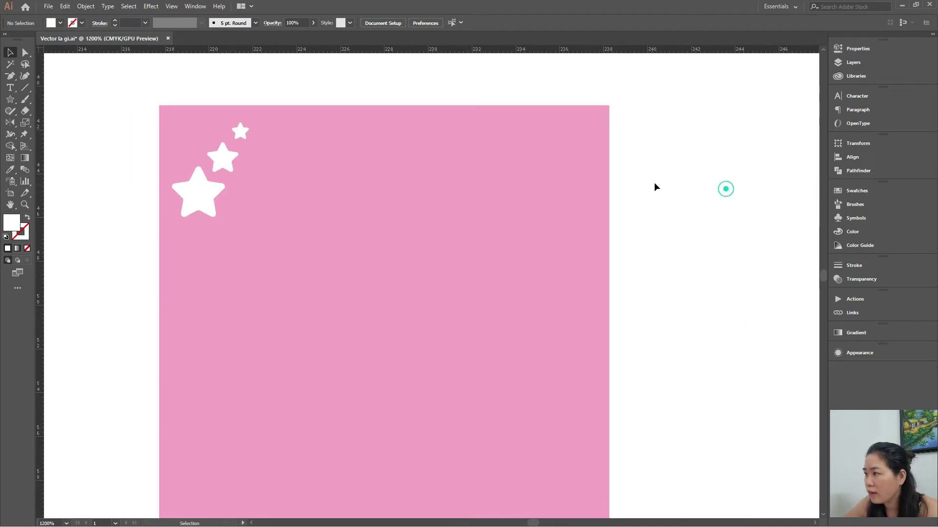
pyautogui.moveTo(420, 157); pyautogui.dragTo(442, 157)
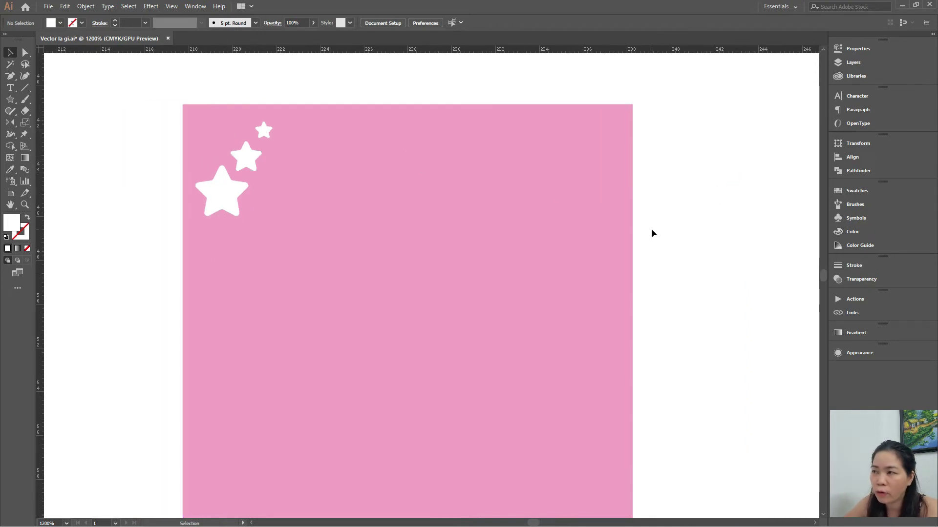
pyautogui.click(229, 193)
pyautogui.click(72, 197)
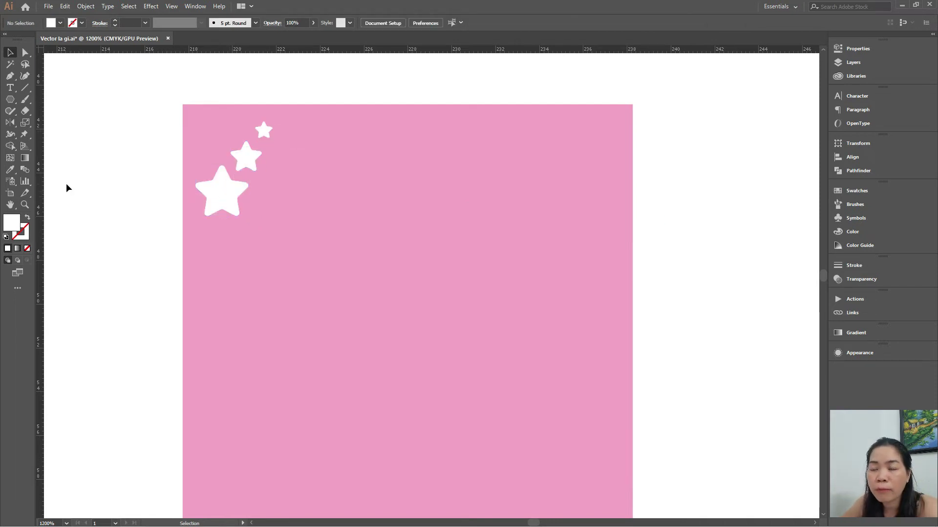
# - Start a Pen path left of the rectangle with a smooth curve below the top star
pyautogui.click(10, 76)
pyautogui.click(49, 76)
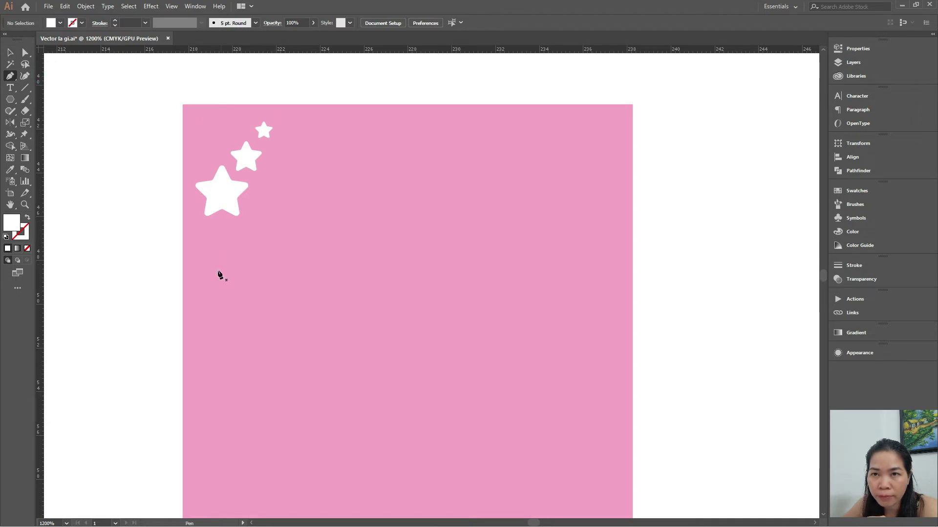
pyautogui.click(170, 294)
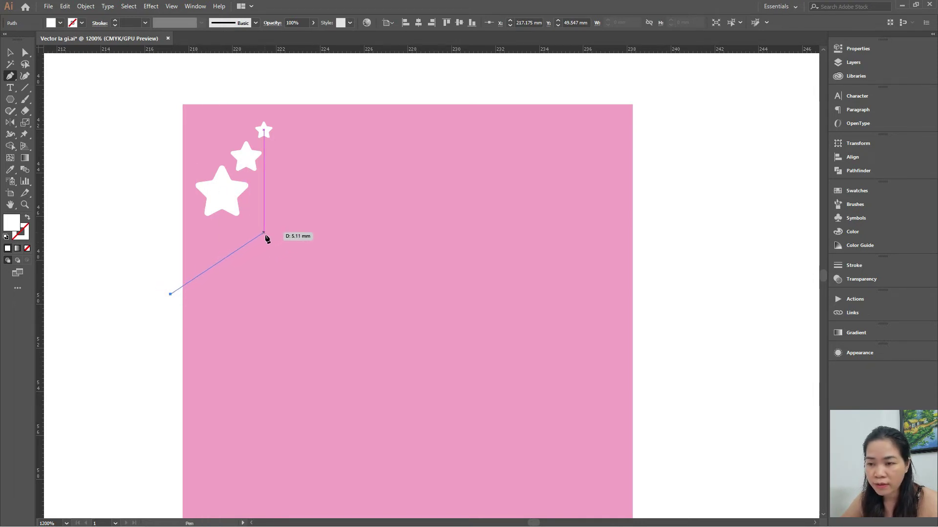
pyautogui.click(285, 188)
pyautogui.moveTo(289, 187); pyautogui.dragTo(371, 180)
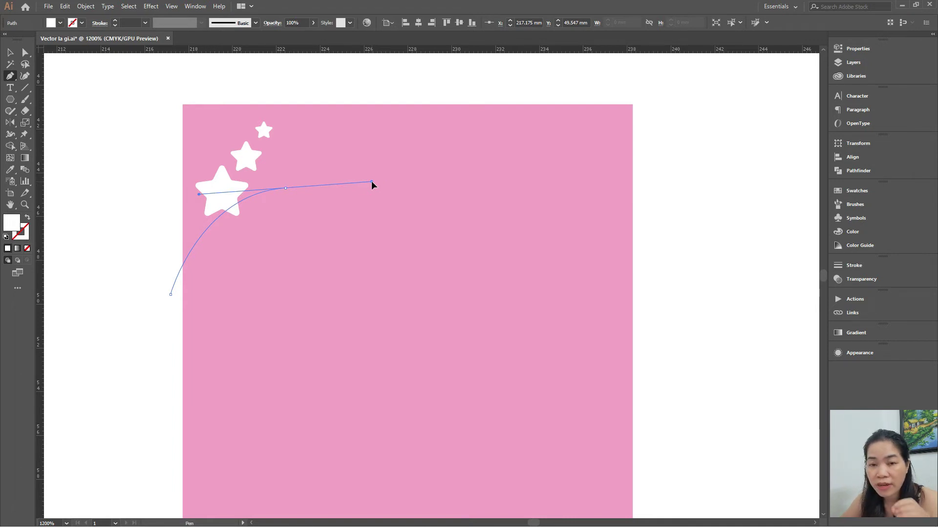
pyautogui.moveTo(371, 181); pyautogui.dragTo(371, 181)
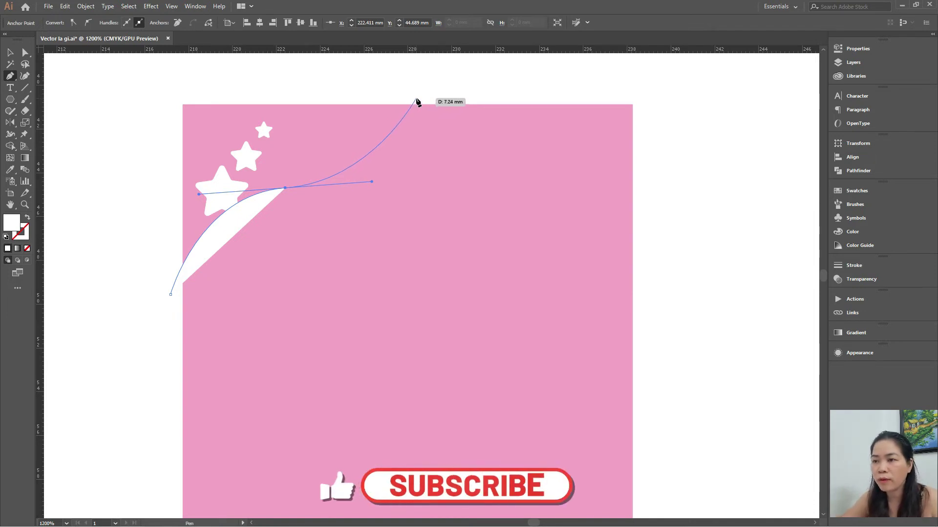
# - Curve the path to the rectangle's top edge, close it above the top-left, and select the rectangle
pyautogui.click(416, 98)
pyautogui.moveTo(414, 91); pyautogui.dragTo(420, 67)
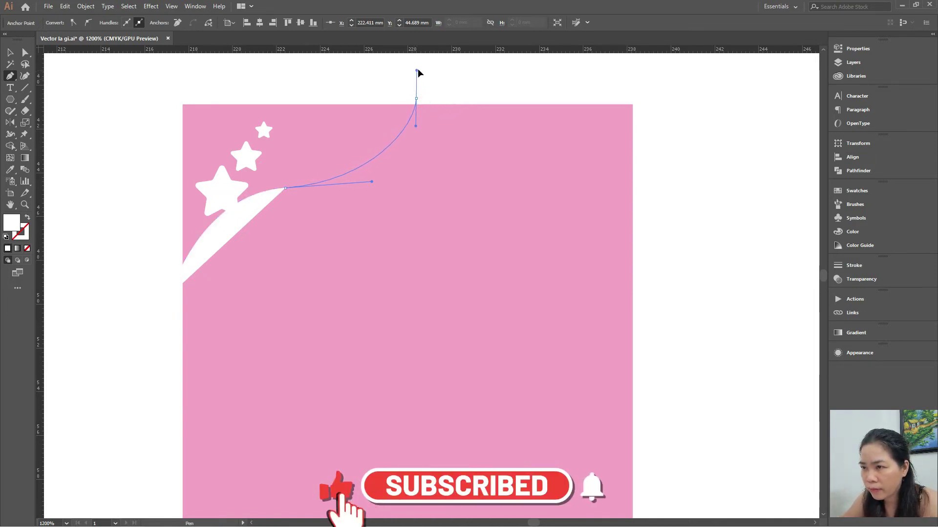
pyautogui.moveTo(420, 65); pyautogui.dragTo(414, 63)
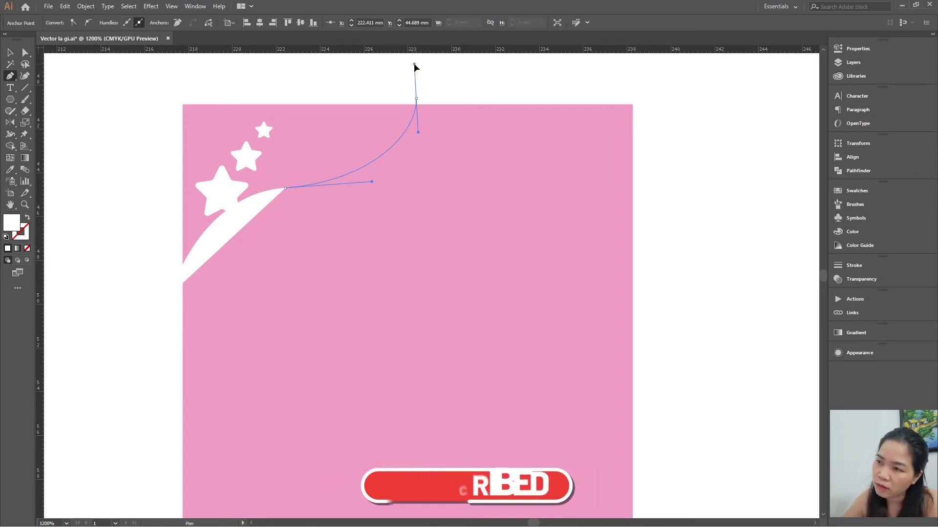
pyautogui.click(170, 88)
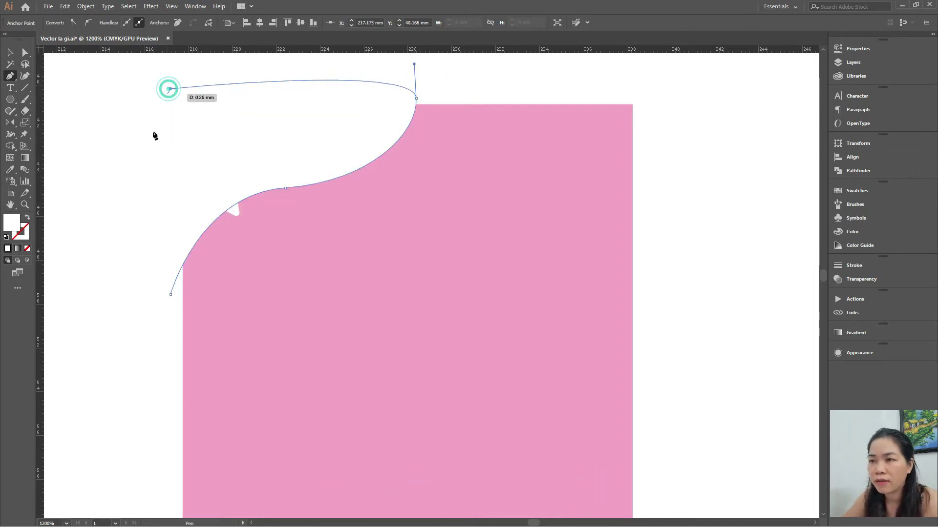
pyautogui.click(169, 295)
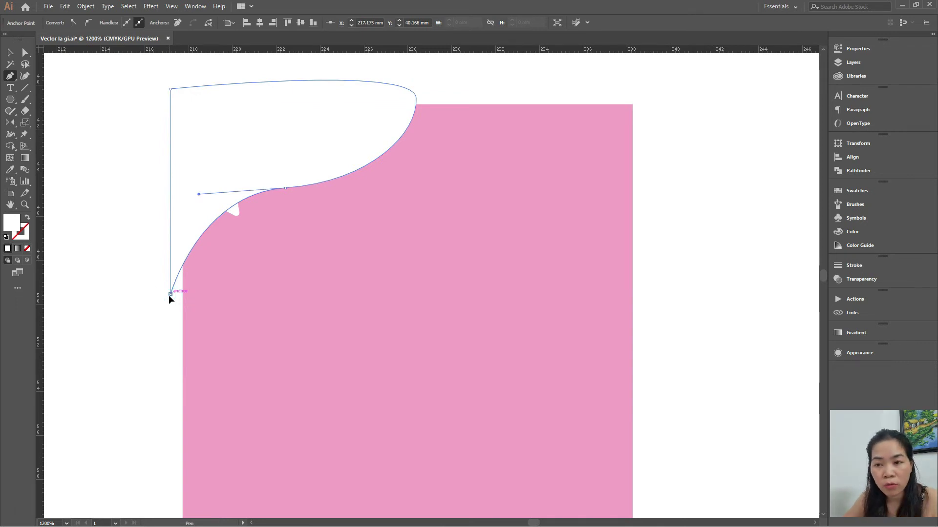
pyautogui.keyDown('ctrl'); pyautogui.click(170, 294); pyautogui.keyUp('ctrl')
pyautogui.click(10, 52)
pyautogui.click(463, 190)
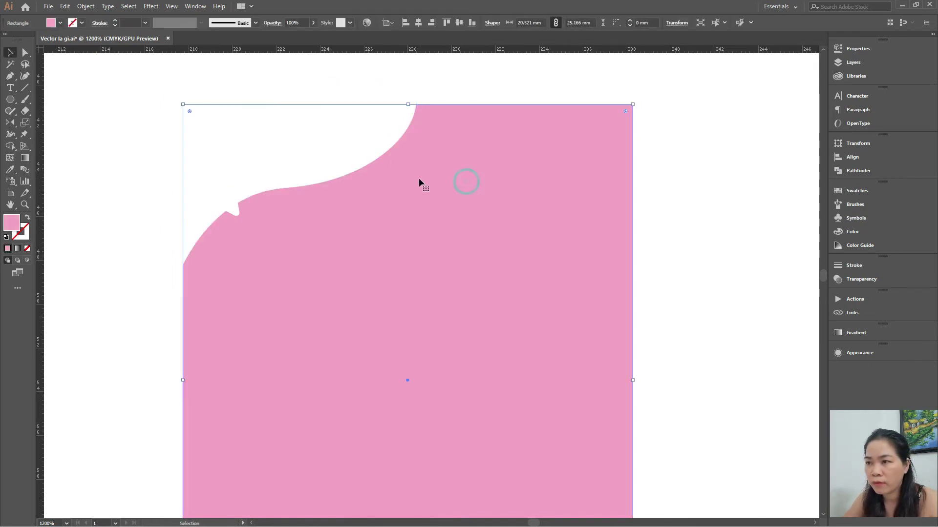
# - Intersect the curved shape with the pink rectangle using Pathfinder
pyautogui.keyDown('shift'); pyautogui.click(340, 90); pyautogui.keyUp('shift')
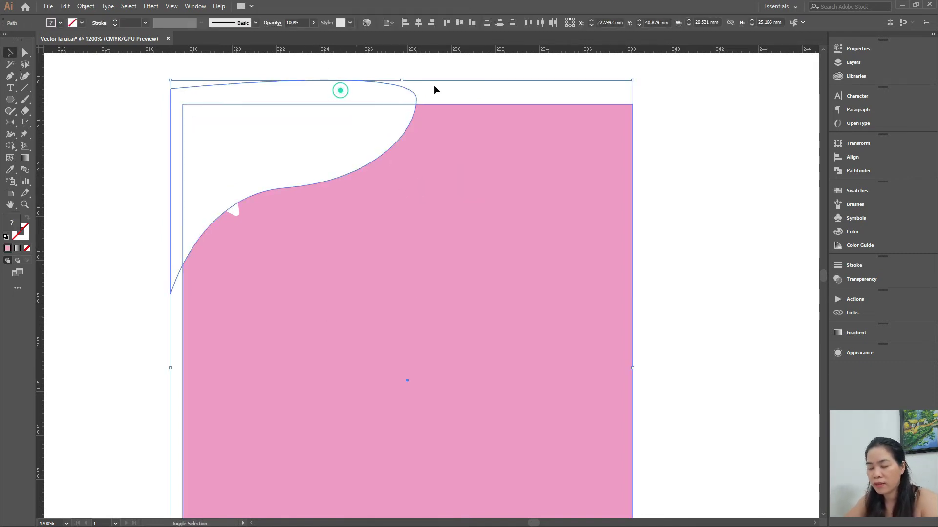
pyautogui.click(841, 169)
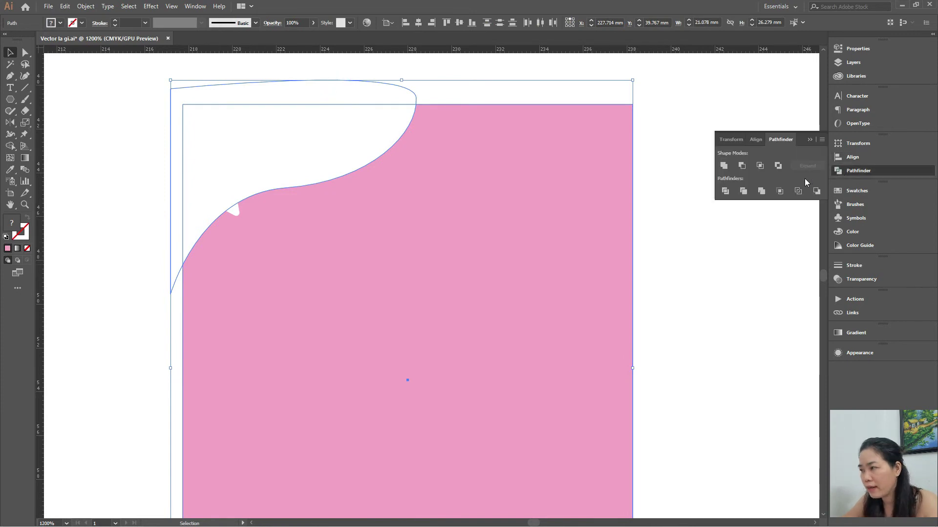
pyautogui.click(759, 166)
pyautogui.keyDown('shift'); pyautogui.click(459, 145); pyautogui.keyUp('shift')
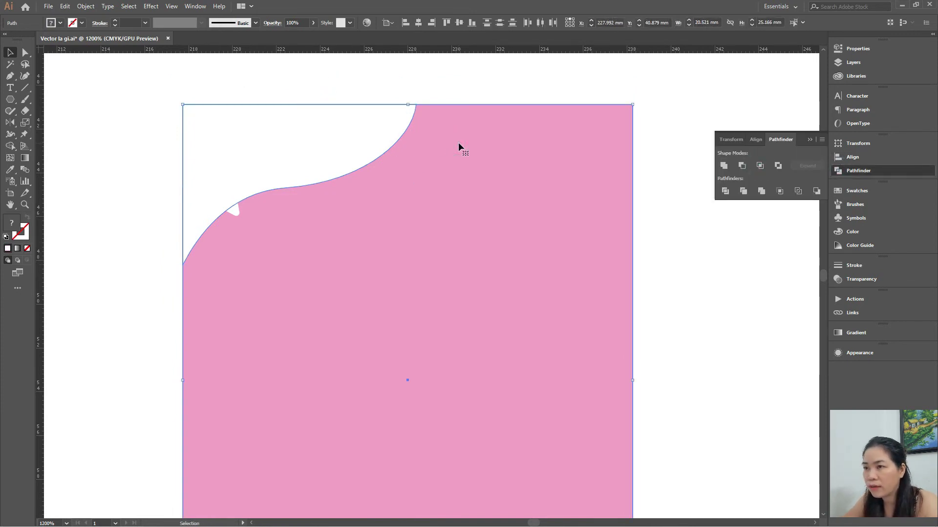
pyautogui.click(128, 224)
# - Fill the trimmed curved corner shape with an orange swatch
pyautogui.click(238, 198)
pyautogui.click(336, 134)
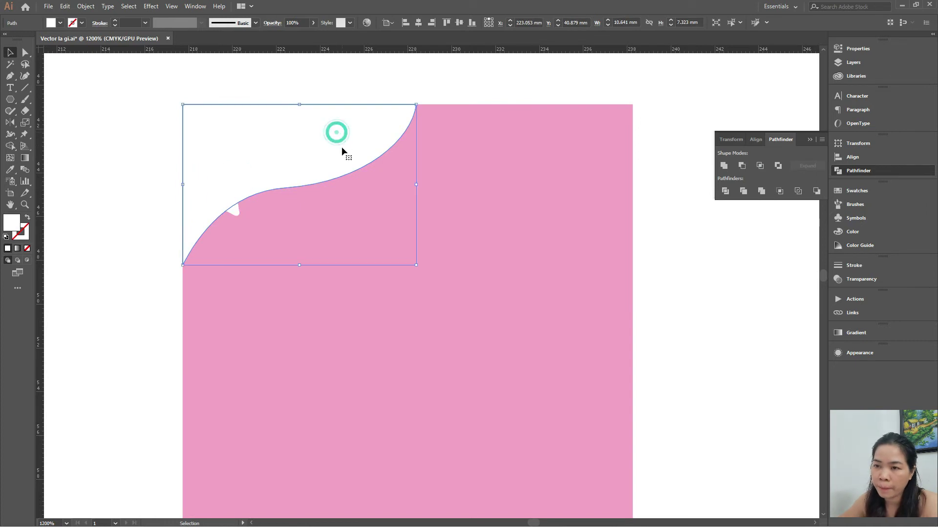
pyautogui.click(860, 191)
pyautogui.click(813, 217)
pyautogui.click(716, 347)
# - Move the large, middle and small white stars onto the curved edge
pyautogui.click(299, 146)
pyautogui.moveTo(222, 185); pyautogui.dragTo(231, 199)
pyautogui.moveTo(246, 164); pyautogui.dragTo(287, 191)
pyautogui.moveTo(262, 133); pyautogui.dragTo(331, 185)
pyautogui.click(367, 97)
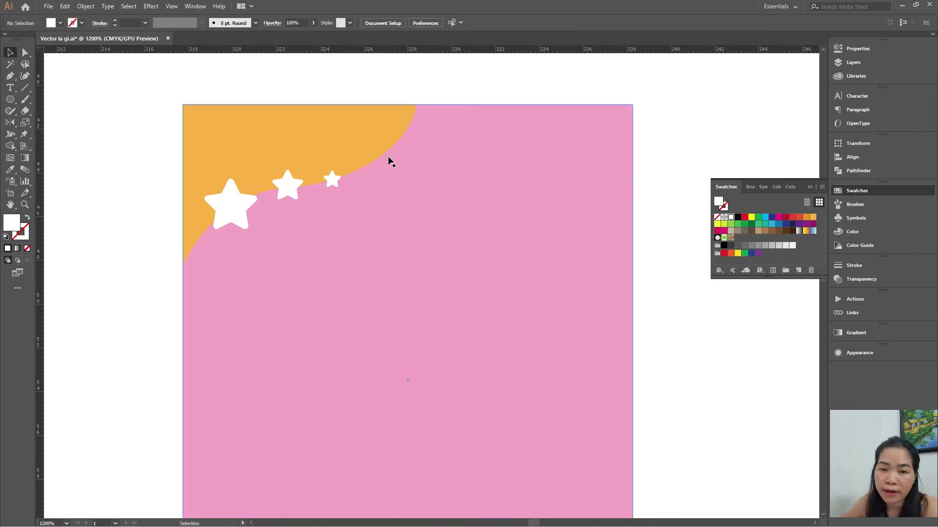
pyautogui.click(373, 157)
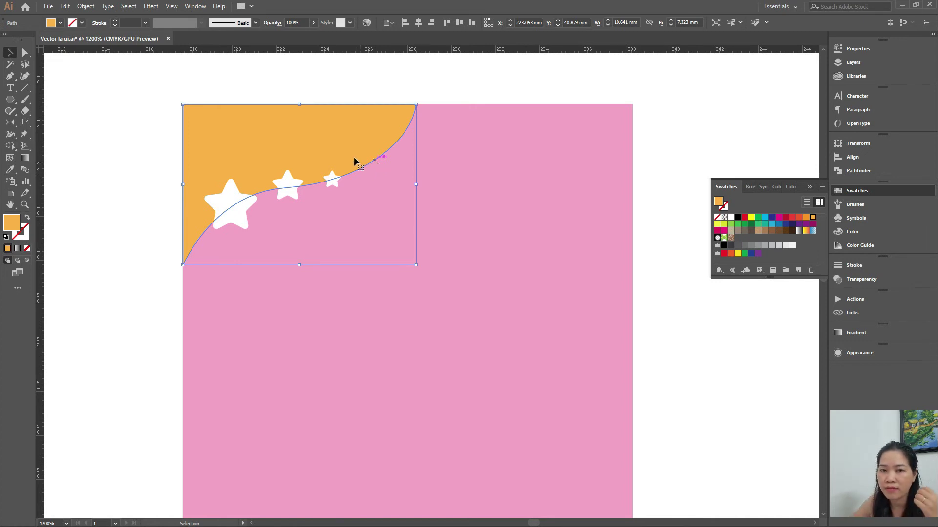
pyautogui.click(138, 200)
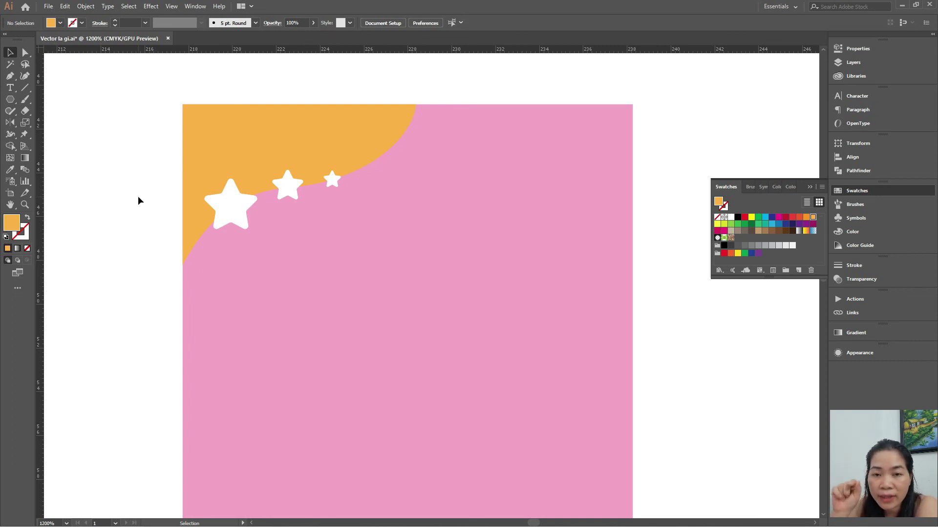
pyautogui.press('a')
# - Drag the middle curve anchor's right handle outward to smooth the edge, then reselect the orange shape
pyautogui.click(350, 137)
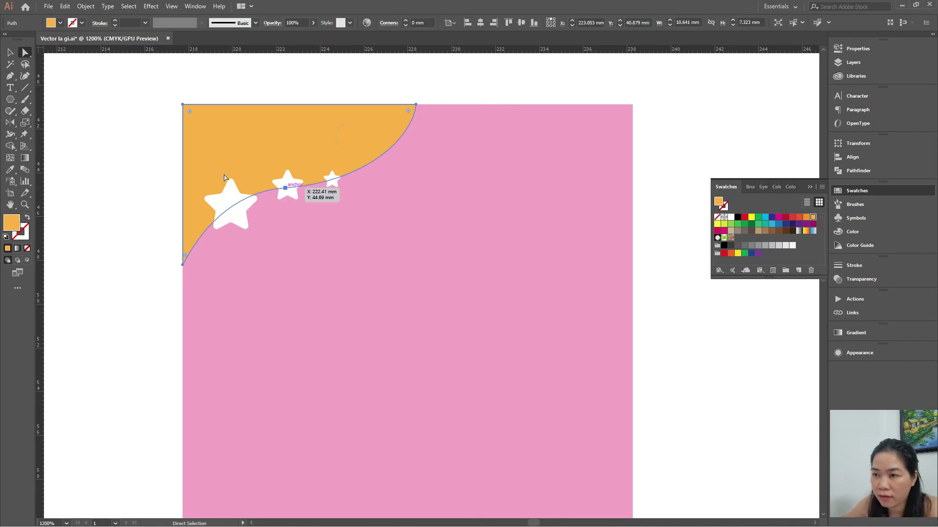
pyautogui.click(285, 188)
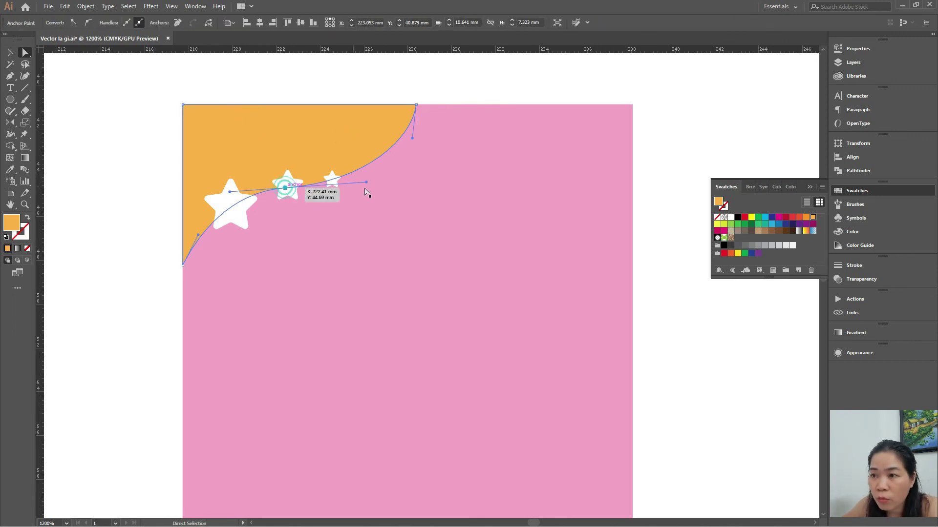
pyautogui.moveTo(366, 183); pyautogui.dragTo(367, 180)
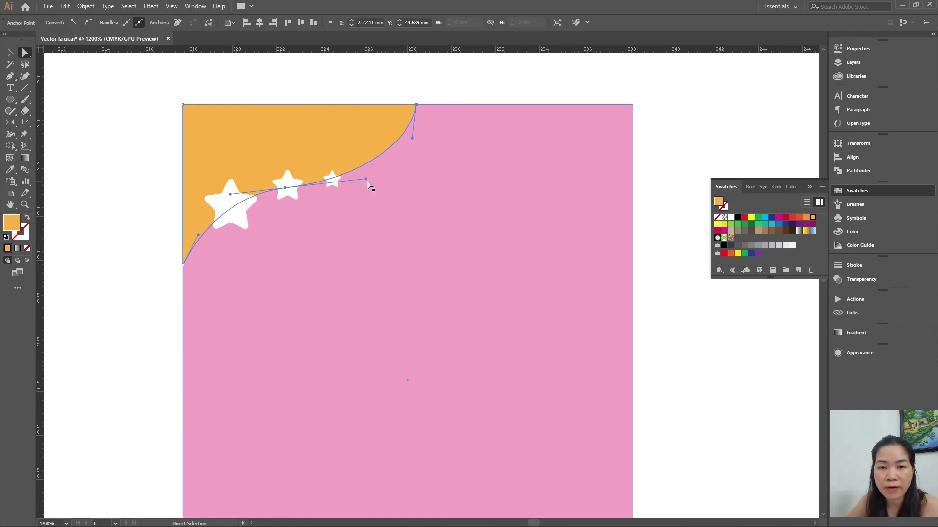
pyautogui.moveTo(366, 180); pyautogui.dragTo(379, 180)
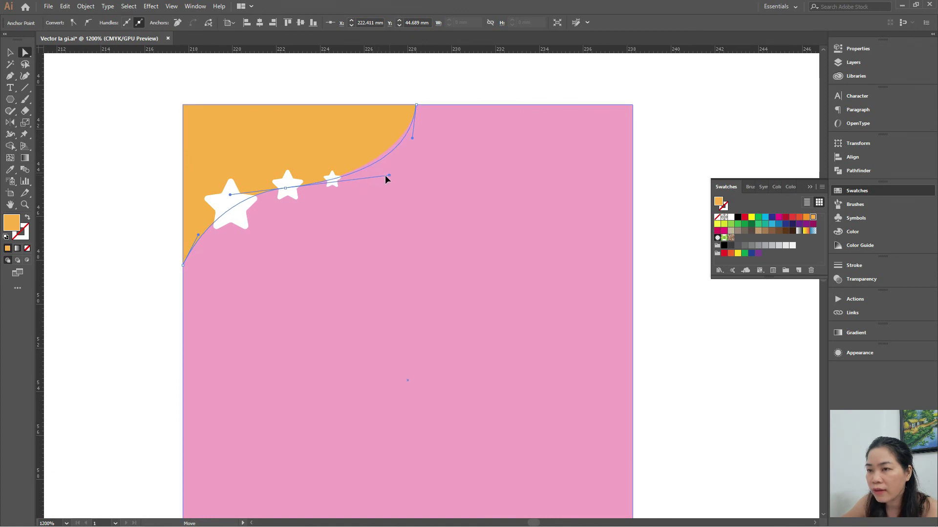
pyautogui.moveTo(379, 179); pyautogui.dragTo(381, 178)
pyautogui.click(413, 84)
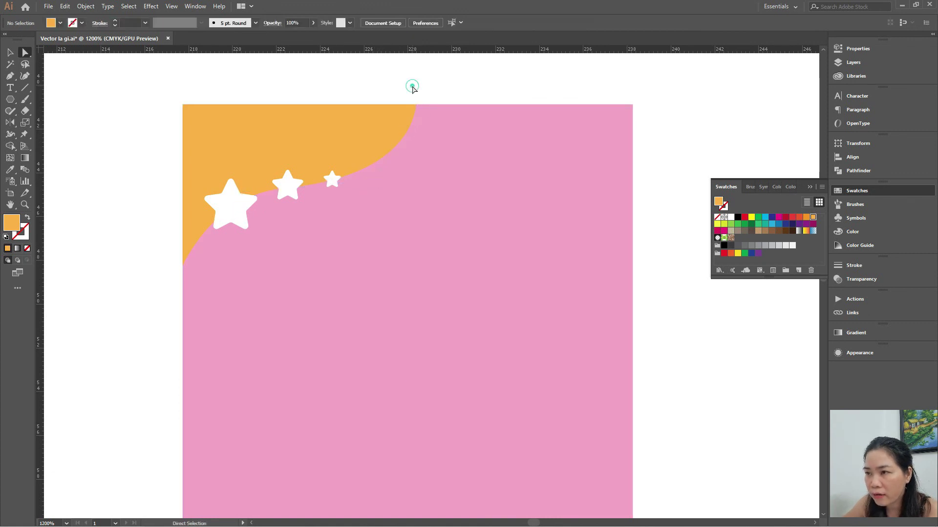
pyautogui.click(299, 157)
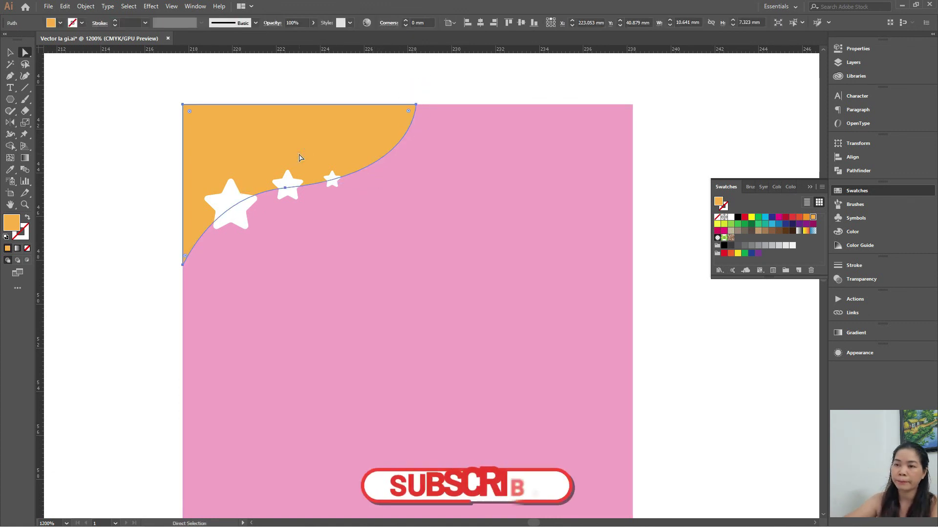